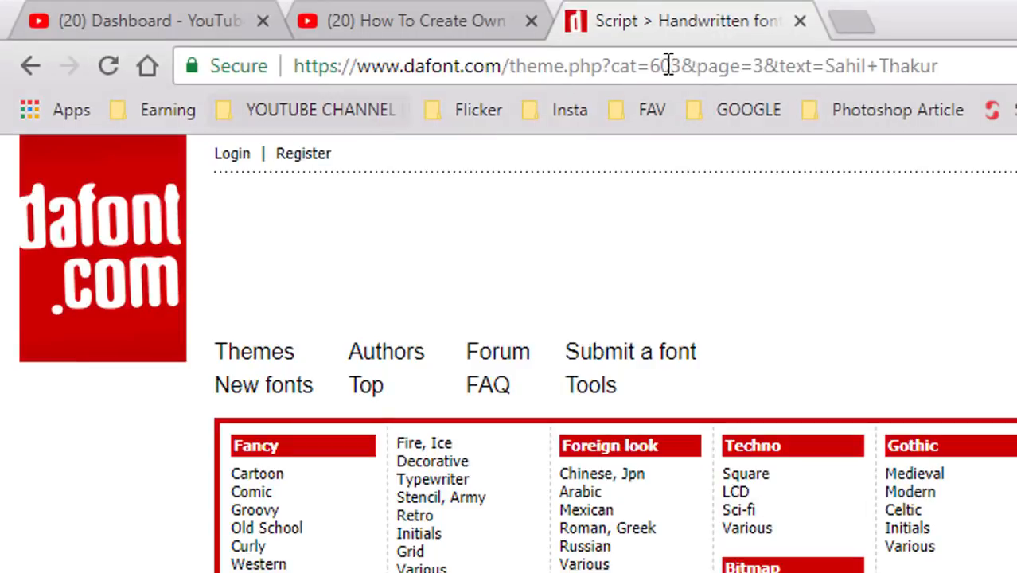
# Replace the current web address with dafont.com and load the site's home page.
pyautogui.moveTo(960, 57); pyautogui.dragTo(500, 58)
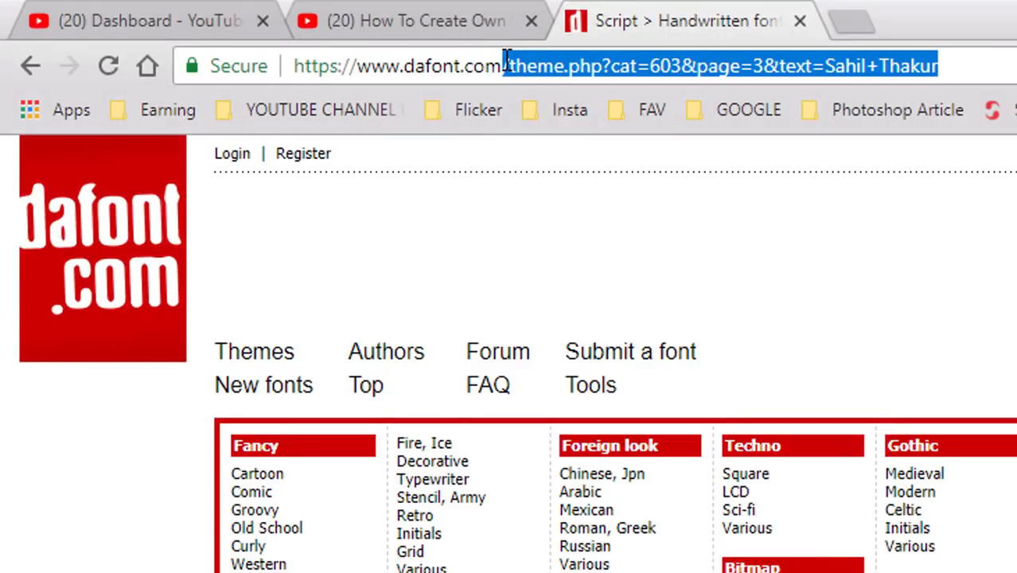
pyautogui.press('BackSpace')
pyautogui.press('BackSpace')
pyautogui.press('BackSpace')
pyautogui.press('BackSpace')
pyautogui.press('BackSpace')
pyautogui.press('BackSpace')
pyautogui.press('BackSpace')
pyautogui.press('BackSpace')
pyautogui.press('BackSpace')
pyautogui.press('BackSpace')
pyautogui.press('BackSpace')
pyautogui.press('BackSpace')
pyautogui.press('BackSpace')
pyautogui.press('BackSpace')
pyautogui.press('BackSpace')
pyautogui.press('BackSpace')
pyautogui.press('BackSpace')
pyautogui.press('BackSpace')
pyautogui.press('BackSpace')
pyautogui.press('BackSpace')
pyautogui.press('BackSpace')
pyautogui.press('BackSpace')
pyautogui.press('BackSpace')
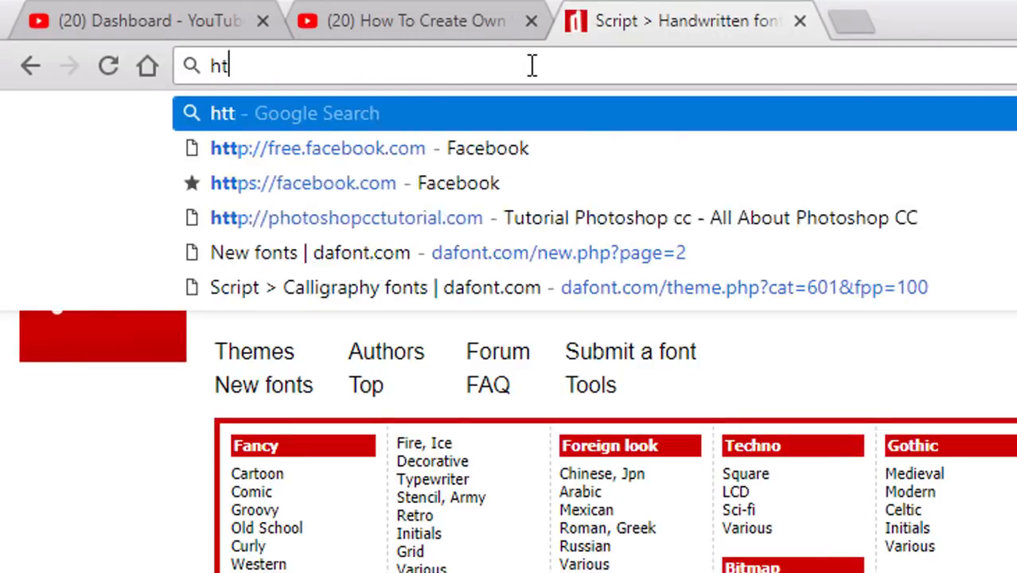
pyautogui.write('da')
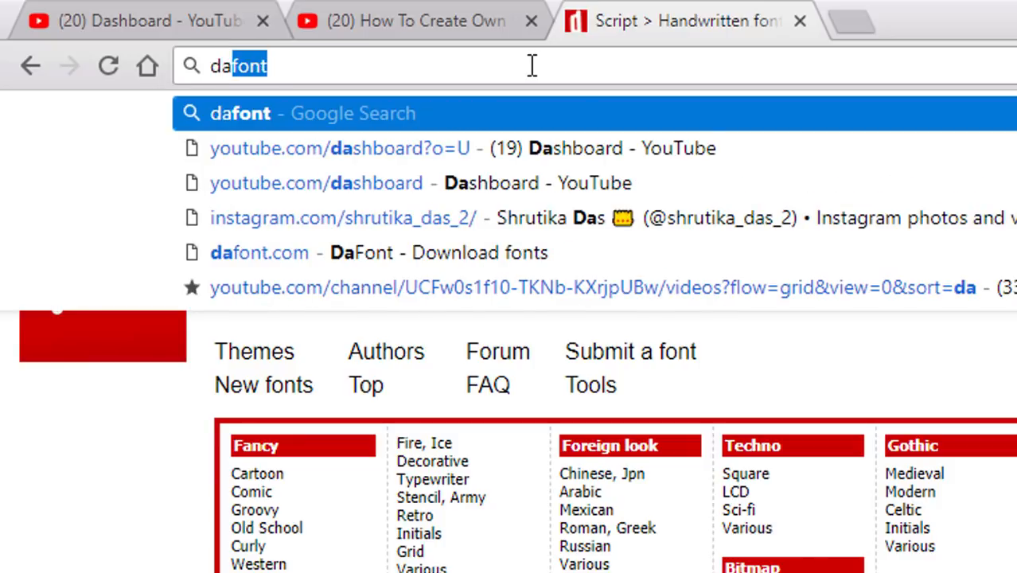
pyautogui.write('f')
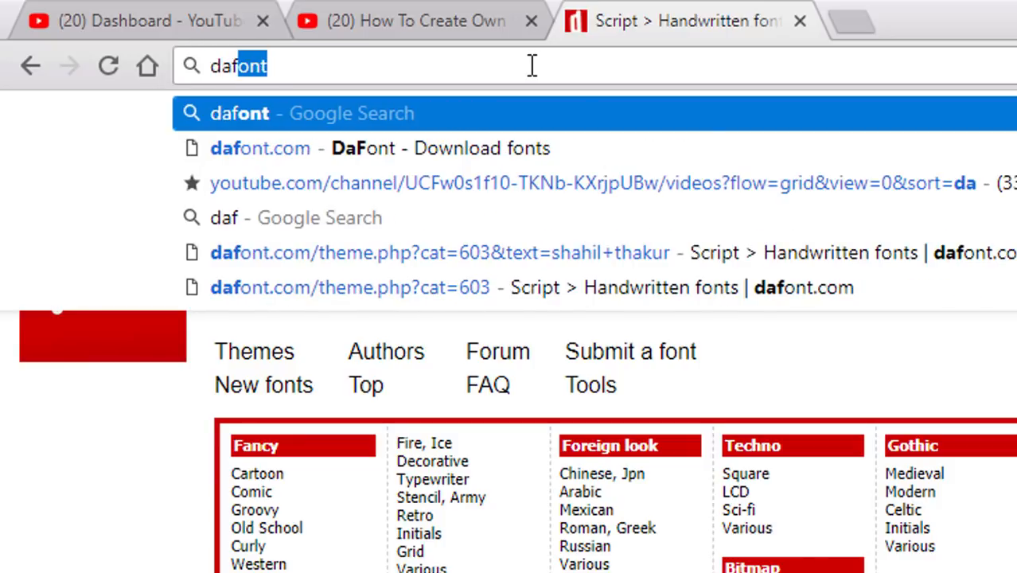
pyautogui.write('ont.com')
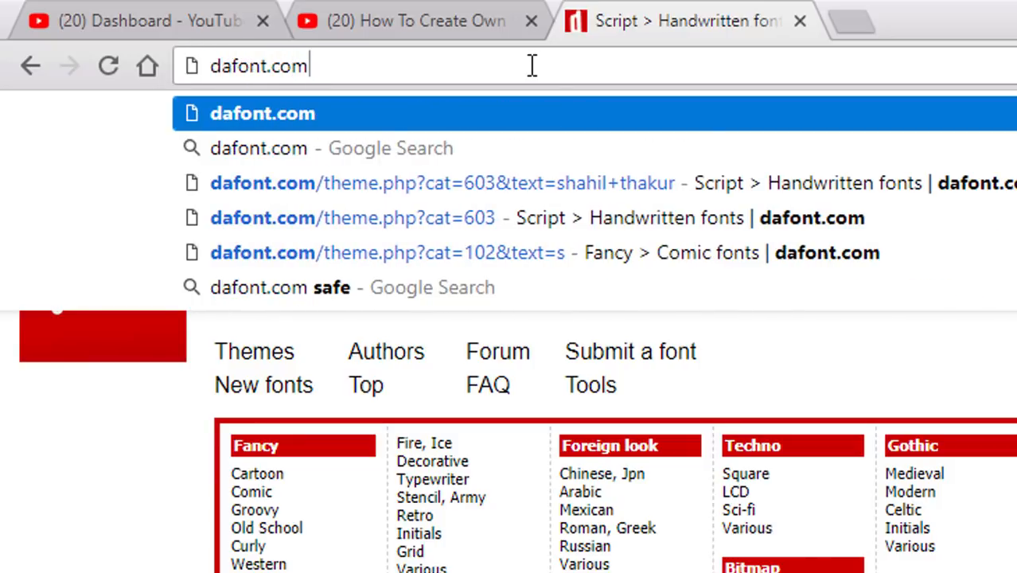
pyautogui.press('Return')
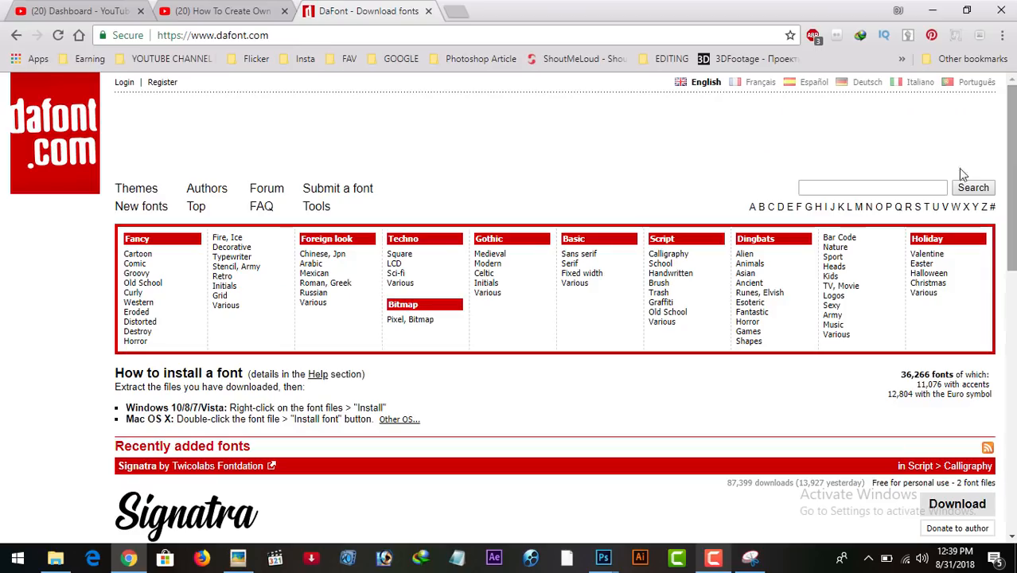
# Search the font site for Honey Script using the copied font name.
pyautogui.click(883, 187)
pyautogui.rightClick(883, 188)
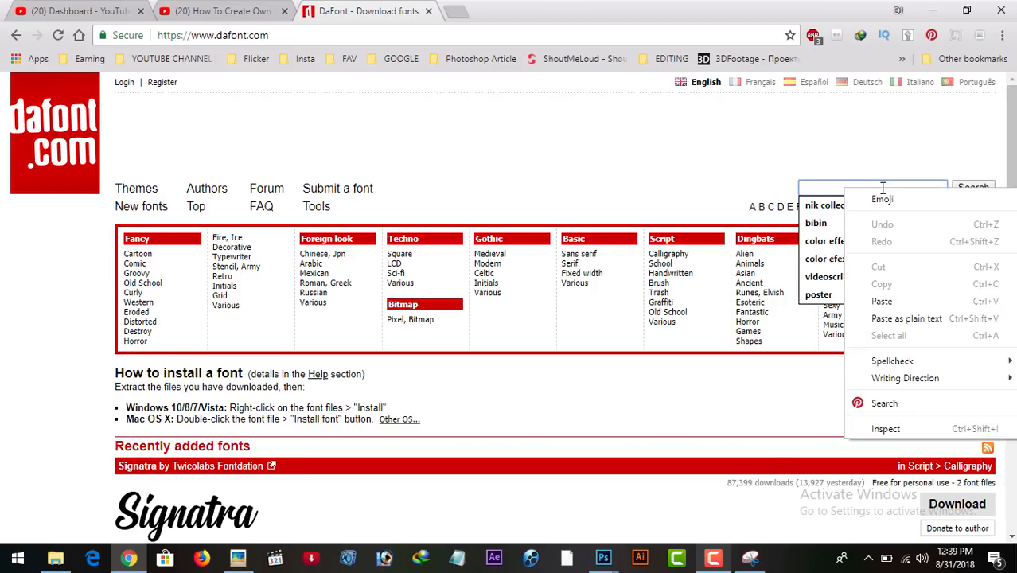
pyautogui.click(882, 301)
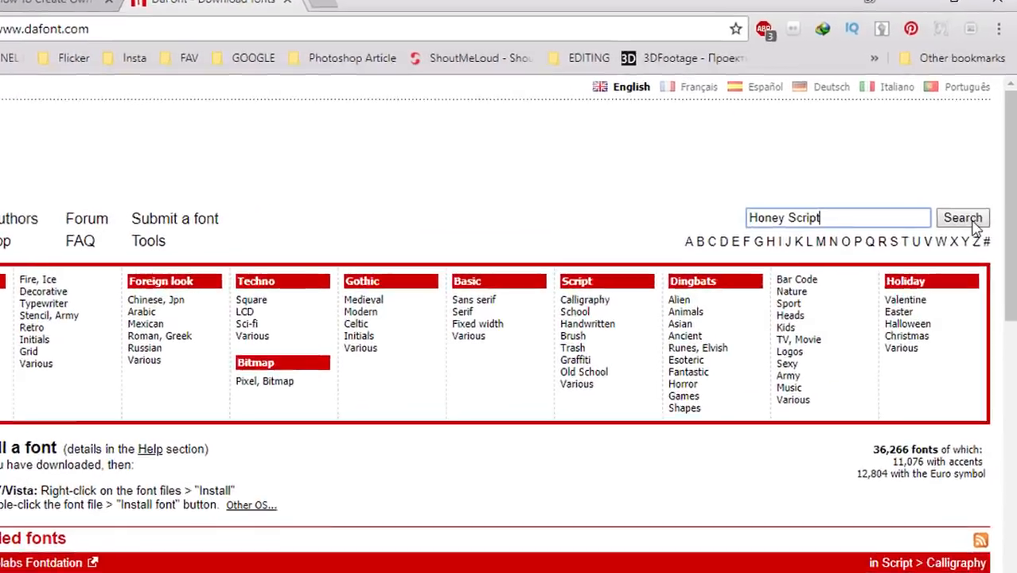
pyautogui.click(972, 221)
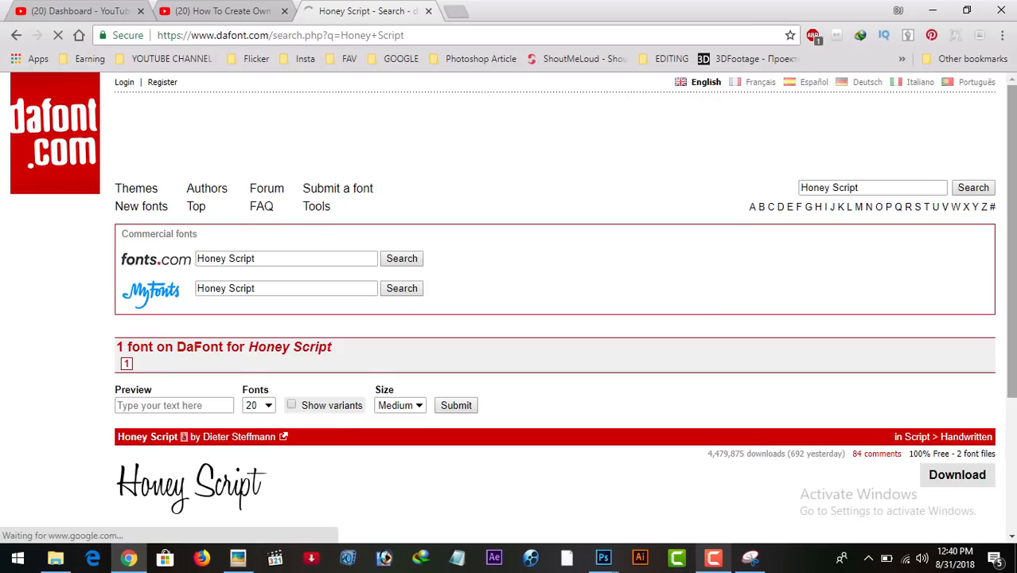
# Download the Honey Script font as honey_script_2.zip and open the archive, dismissing the licence reminder.
pyautogui.moveTo(1011, 239); pyautogui.dragTo(1011, 335)
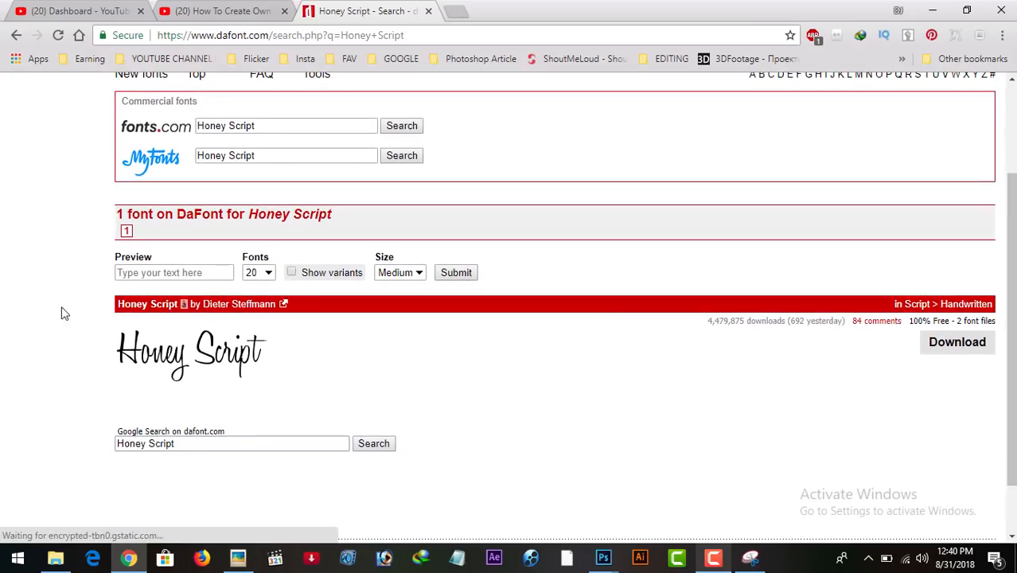
pyautogui.click(920, 343)
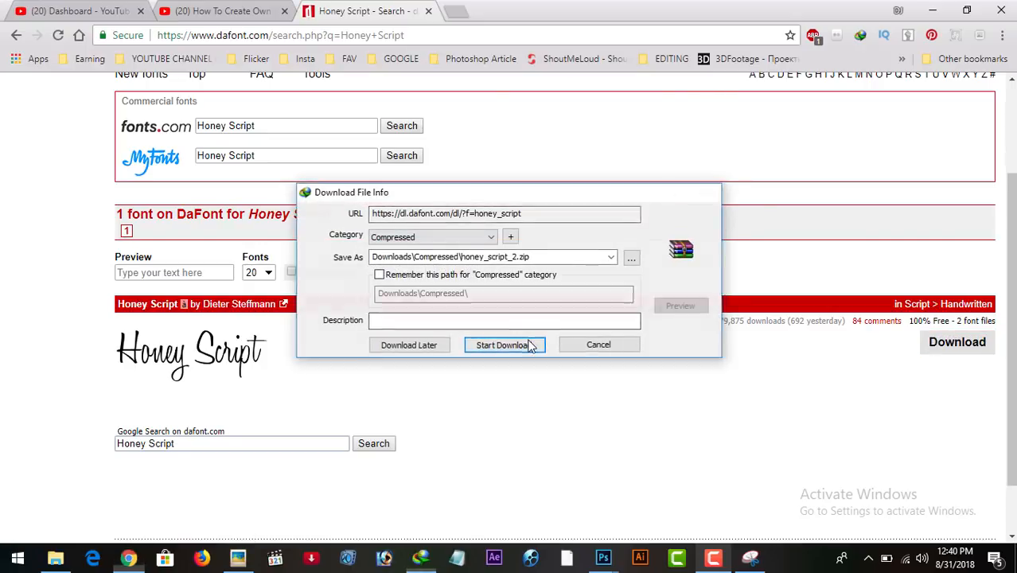
pyautogui.click(528, 345)
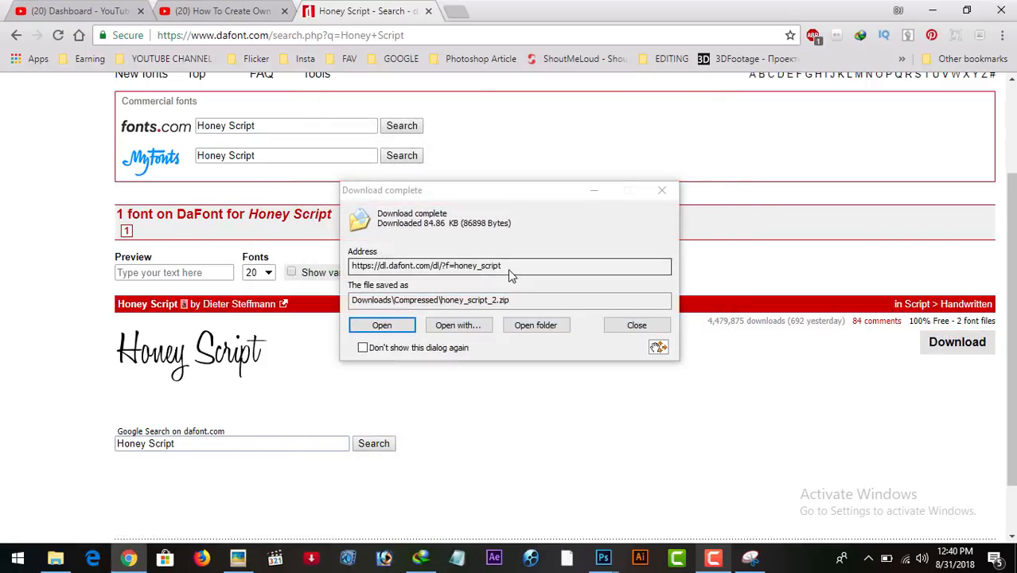
pyautogui.click(390, 327)
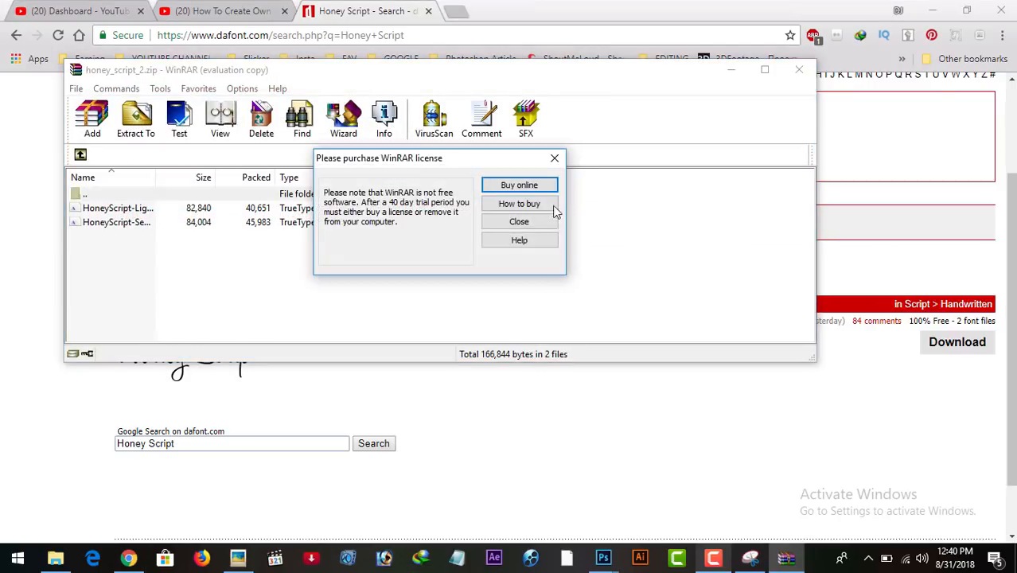
pyautogui.click(519, 222)
# Install HoneyScript-Light.ttf from the archive, replacing the existing copy, and close its font preview.
pyautogui.click(110, 208)
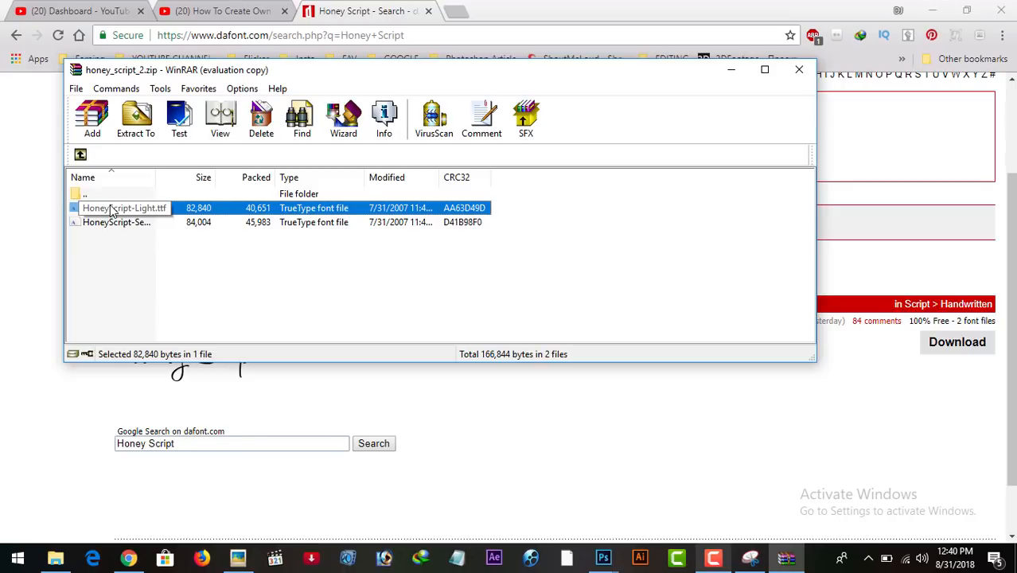
pyautogui.doubleClick(163, 208)
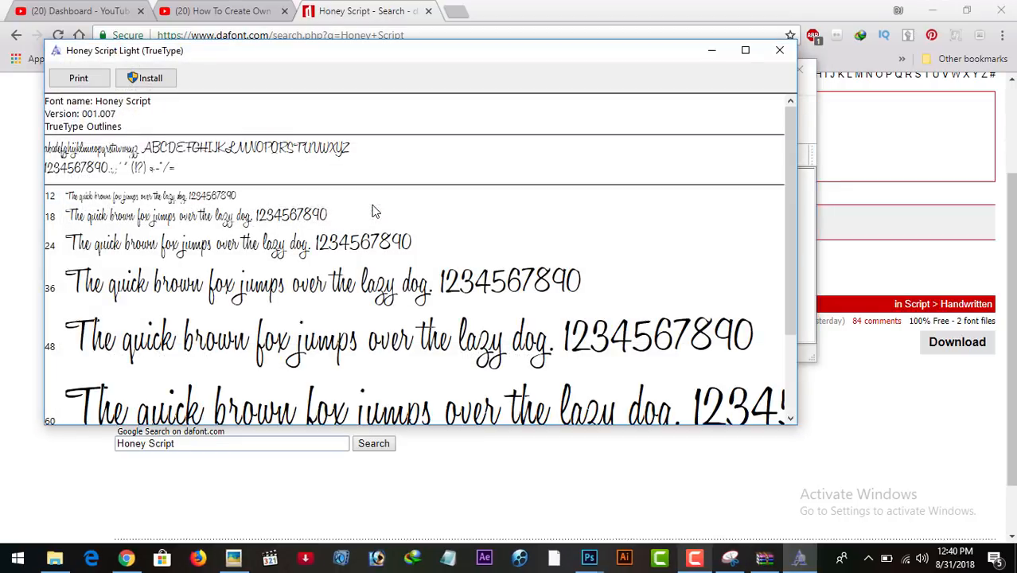
pyautogui.click(129, 81)
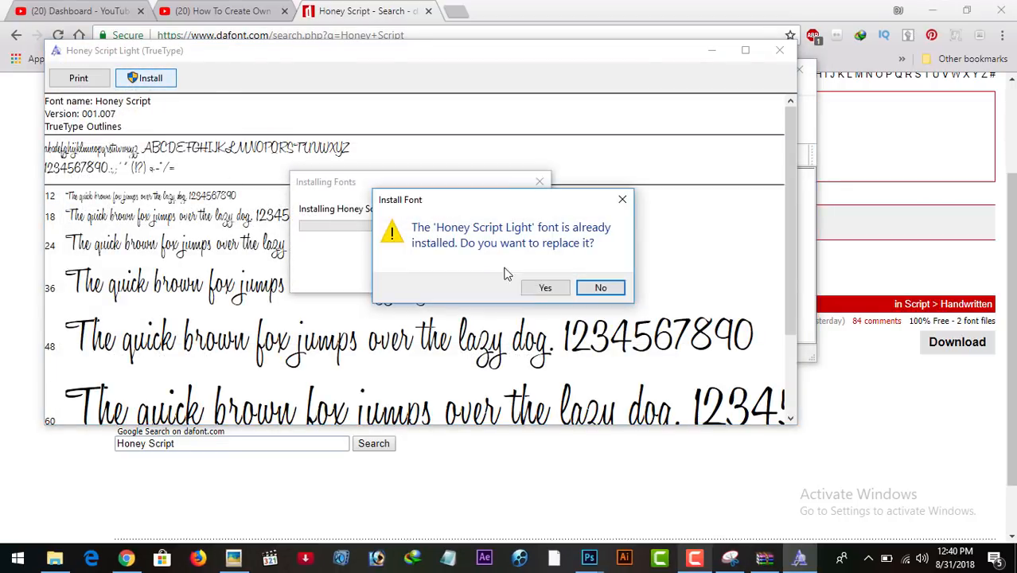
pyautogui.click(534, 286)
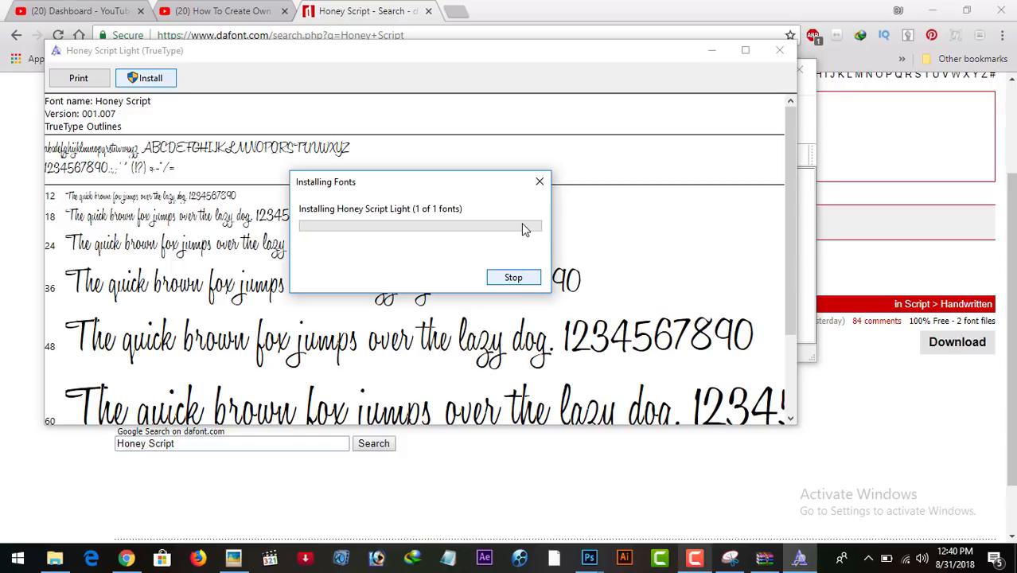
pyautogui.click(779, 50)
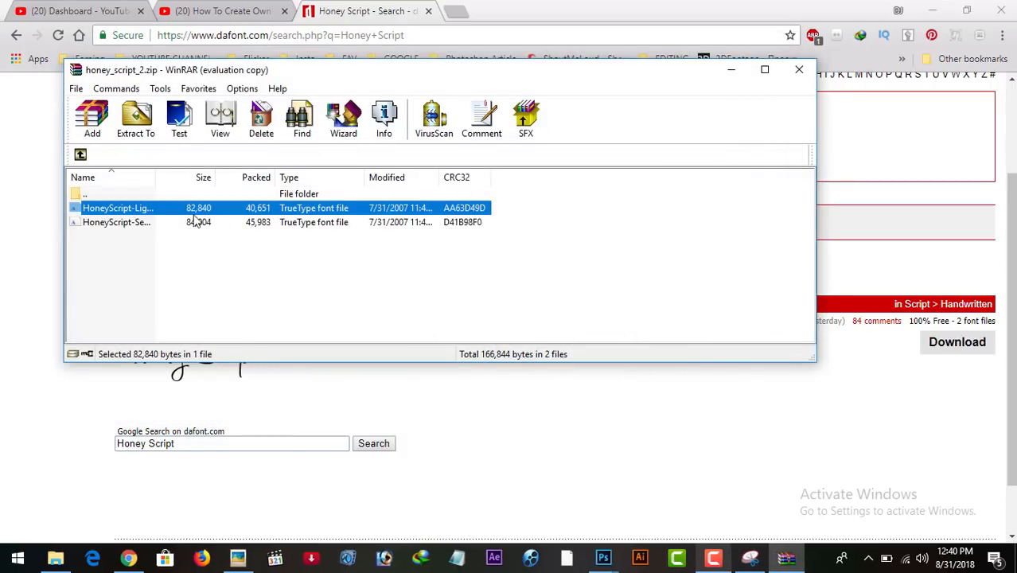
# Install the Honey Script SemiBold font from the archive, then close the font preview and the archive.
pyautogui.doubleClick(146, 222)
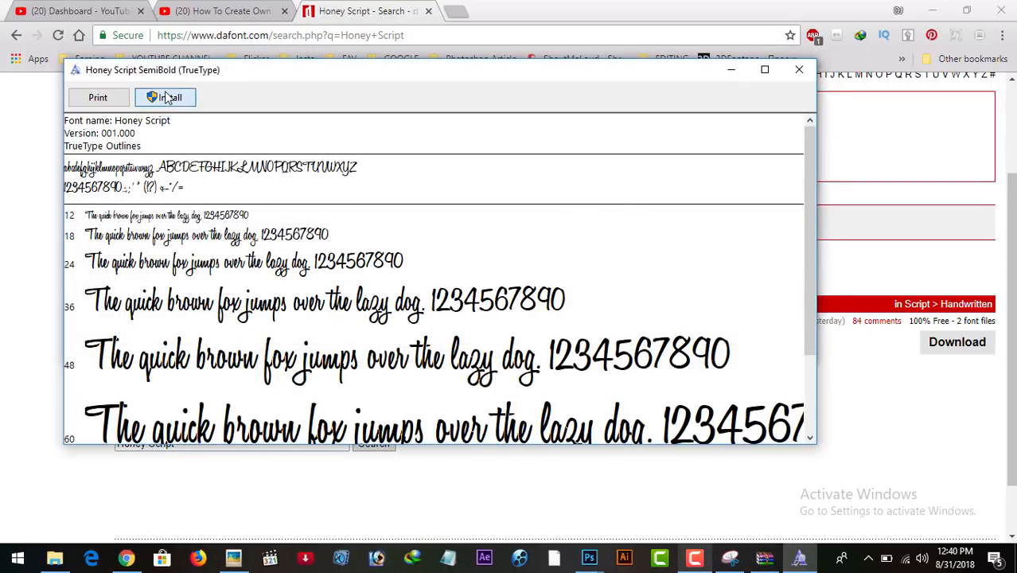
pyautogui.click(165, 98)
pyautogui.click(610, 294)
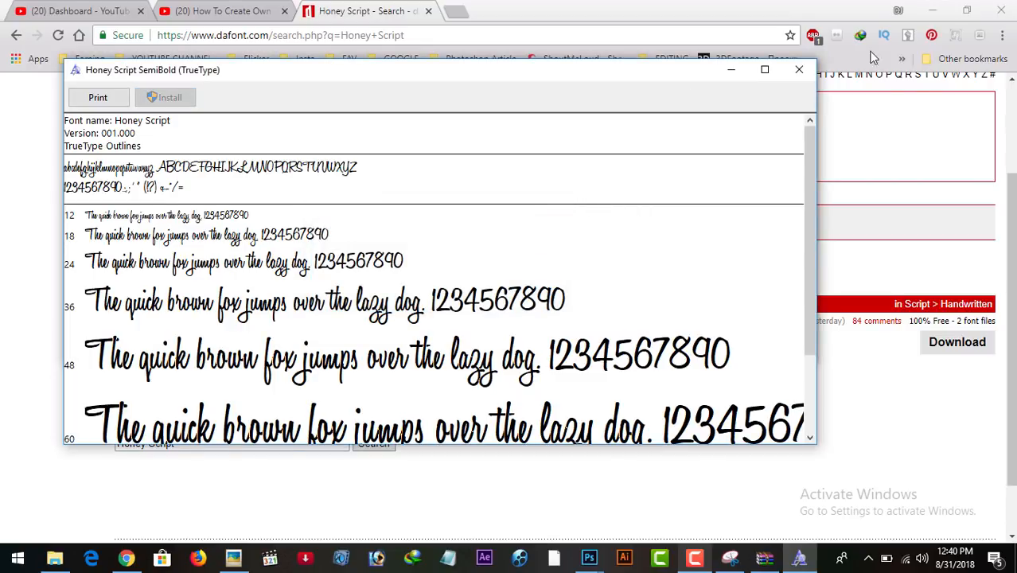
pyautogui.click(799, 70)
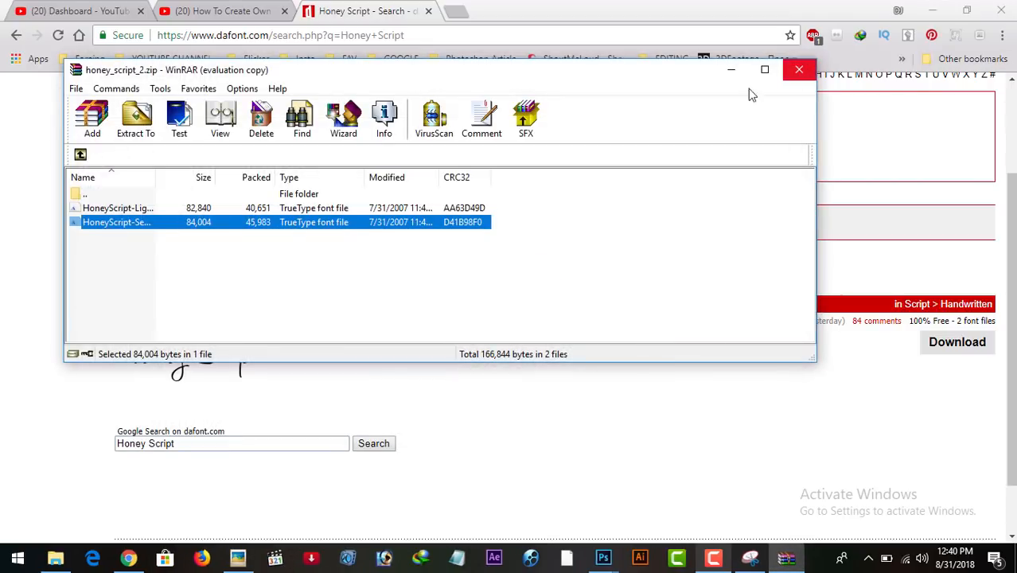
pyautogui.click(799, 70)
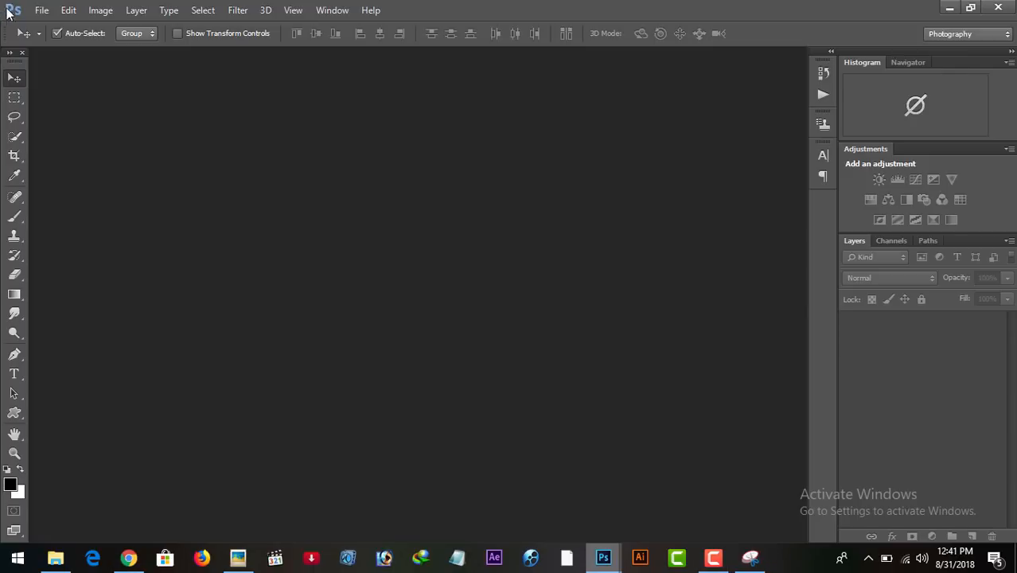
# In Photoshop, open the Untitled-1 image from the Tutorial\Signature folder.
pyautogui.click(42, 9)
pyautogui.click(143, 47)
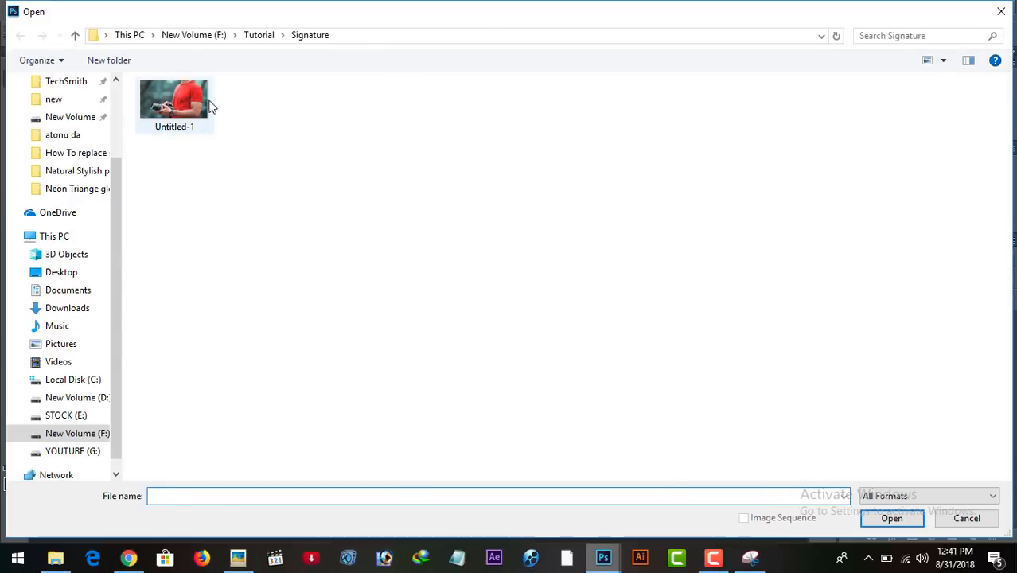
pyautogui.click(175, 102)
pyautogui.click(893, 522)
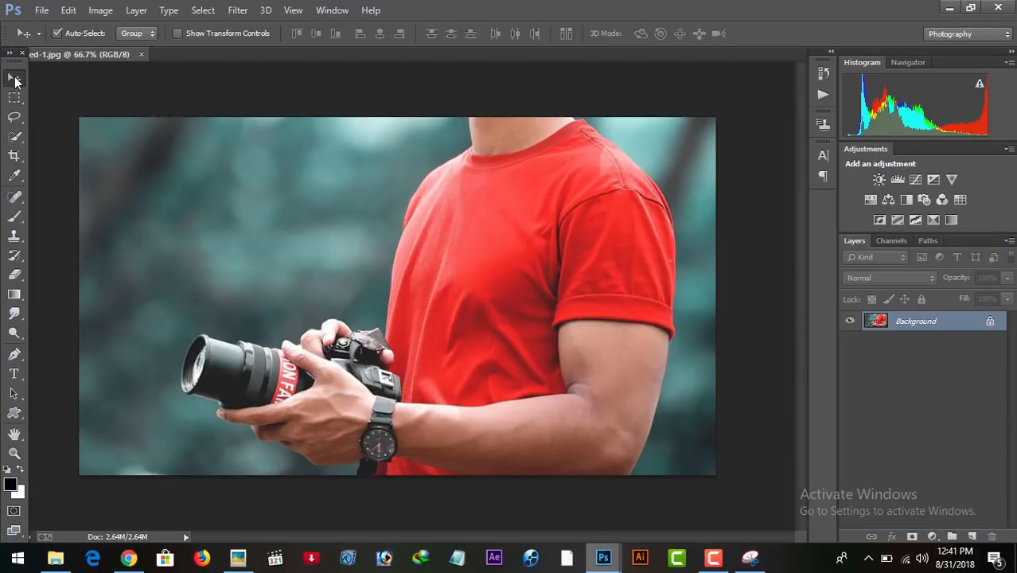
# Choose Honey Script as the font for the Type tool.
pyautogui.click(14, 374)
pyautogui.click(108, 372)
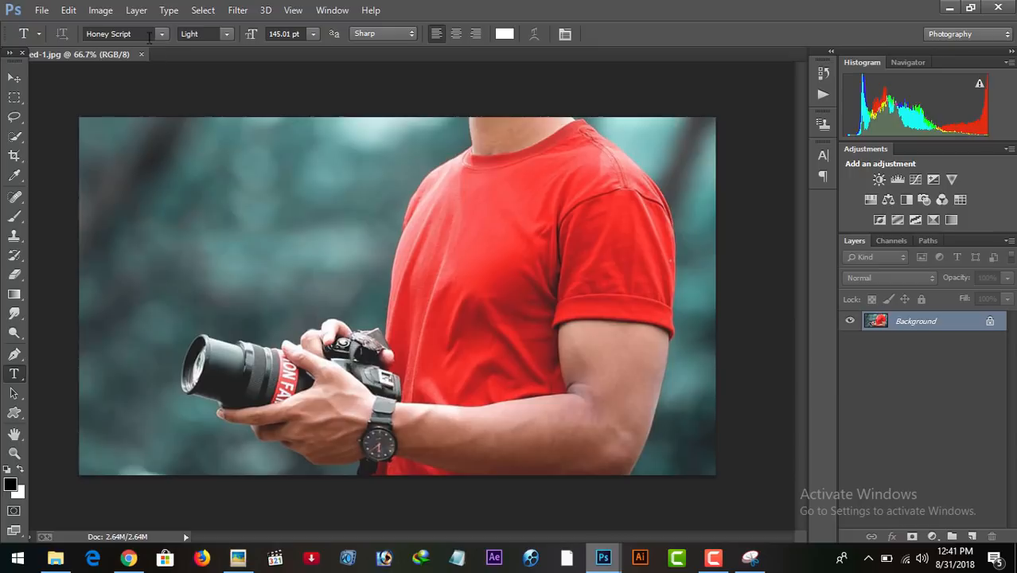
pyautogui.click(161, 34)
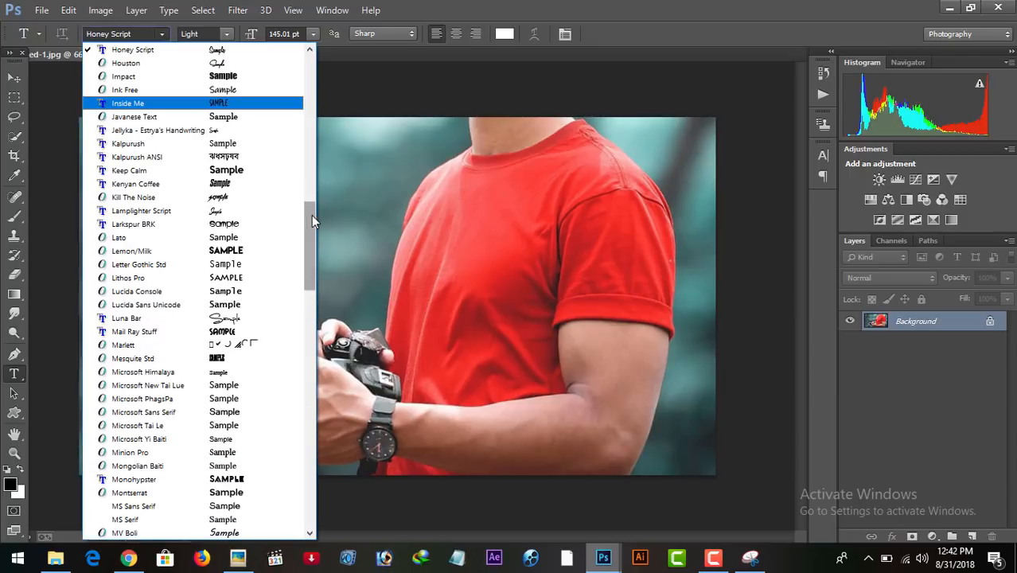
pyautogui.moveTo(311, 215); pyautogui.dragTo(317, 166)
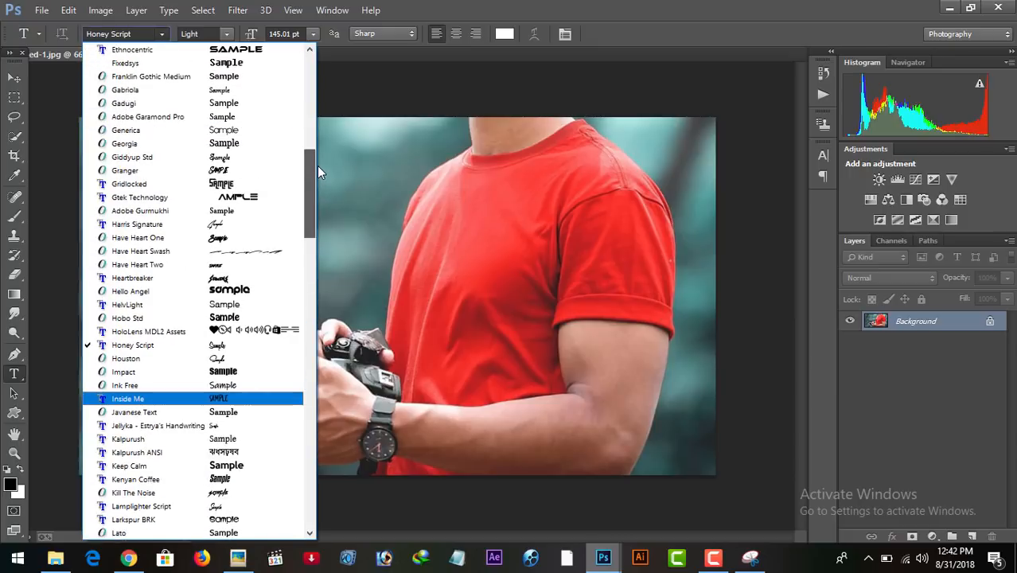
pyautogui.click(175, 344)
pyautogui.click(14, 78)
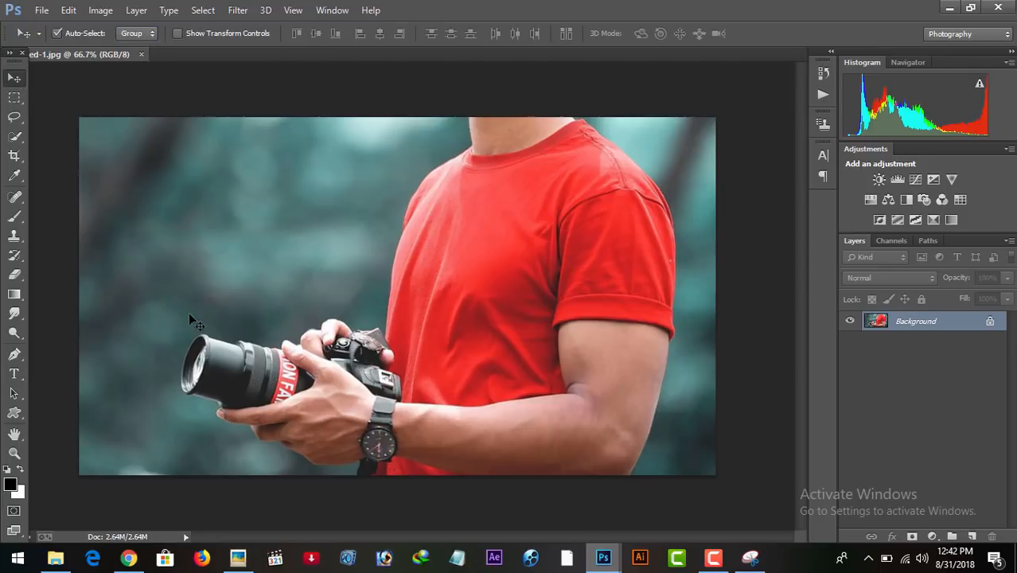
pyautogui.click(14, 375)
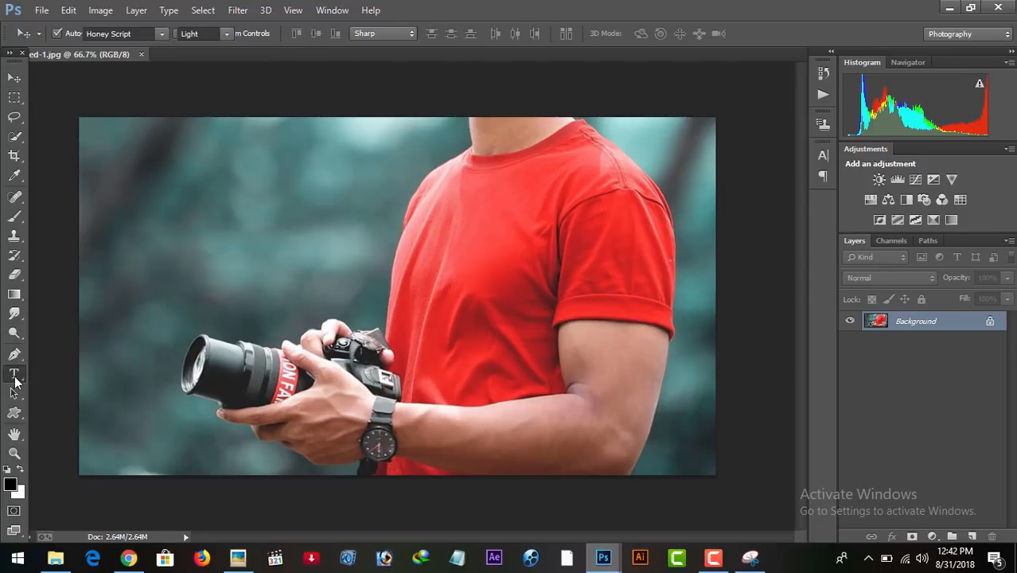
pyautogui.click(192, 242)
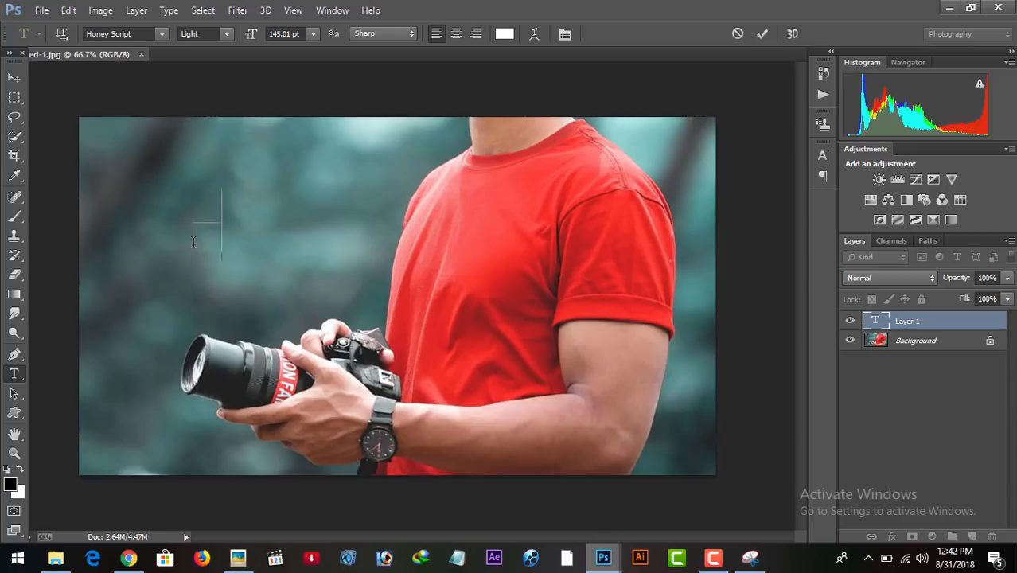
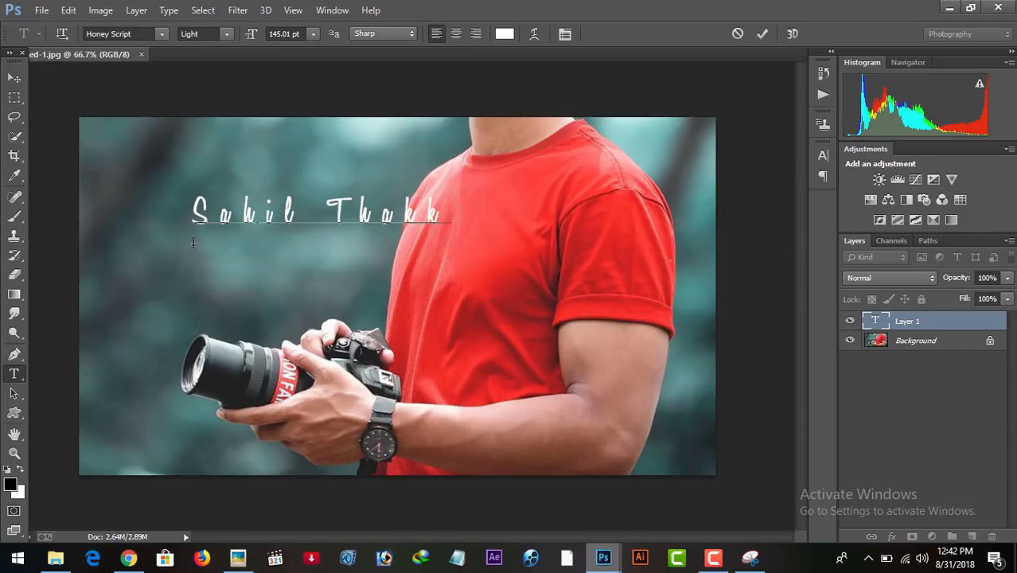
# Show the character settings and move the signature text left so it sits mostly clear of the red shirt.
pyautogui.click(563, 39)
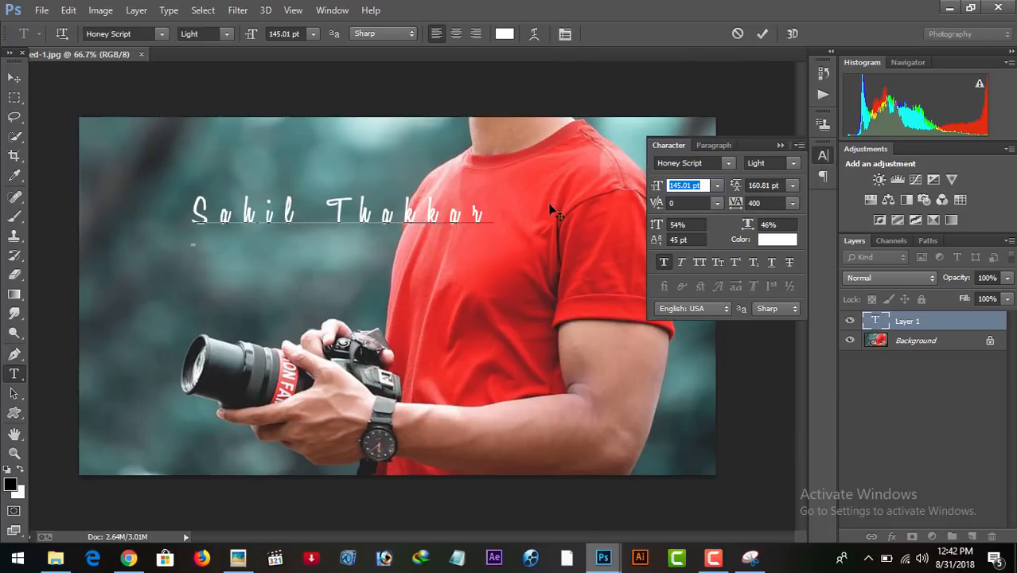
pyautogui.moveTo(340, 170); pyautogui.dragTo(251, 174)
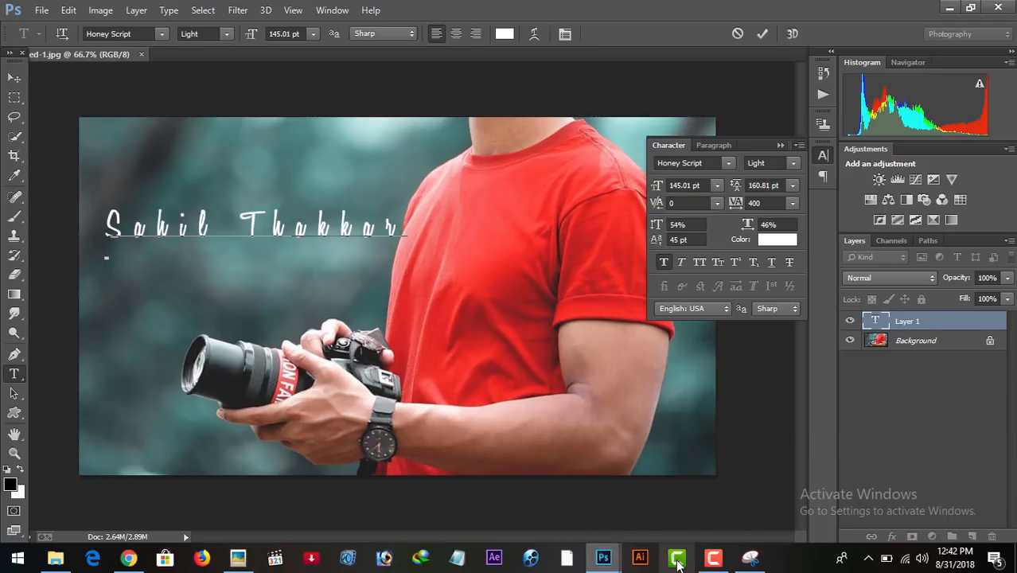
pyautogui.click(713, 557)
pyautogui.click(945, 487)
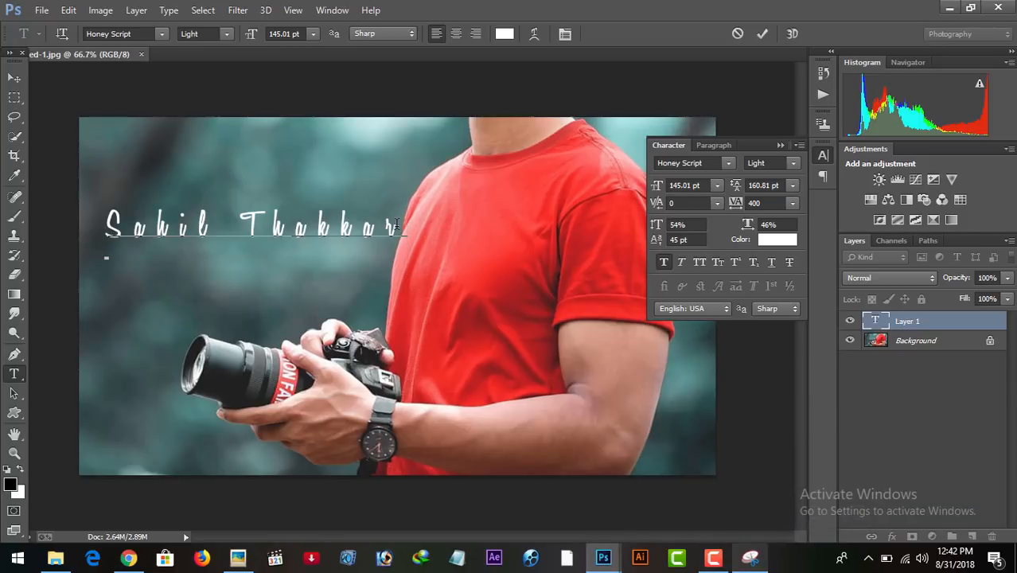
# Apply faux italic to the signature text and set its font size to 121.01 pt and leading to 169.81 pt.
pyautogui.moveTo(396, 225); pyautogui.dragTo(85, 215)
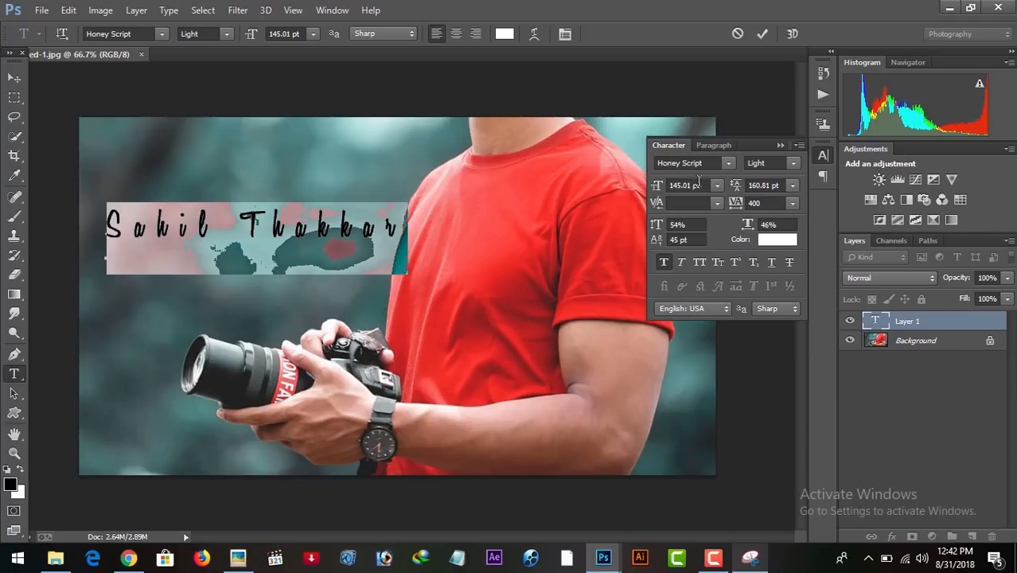
pyautogui.click(659, 193)
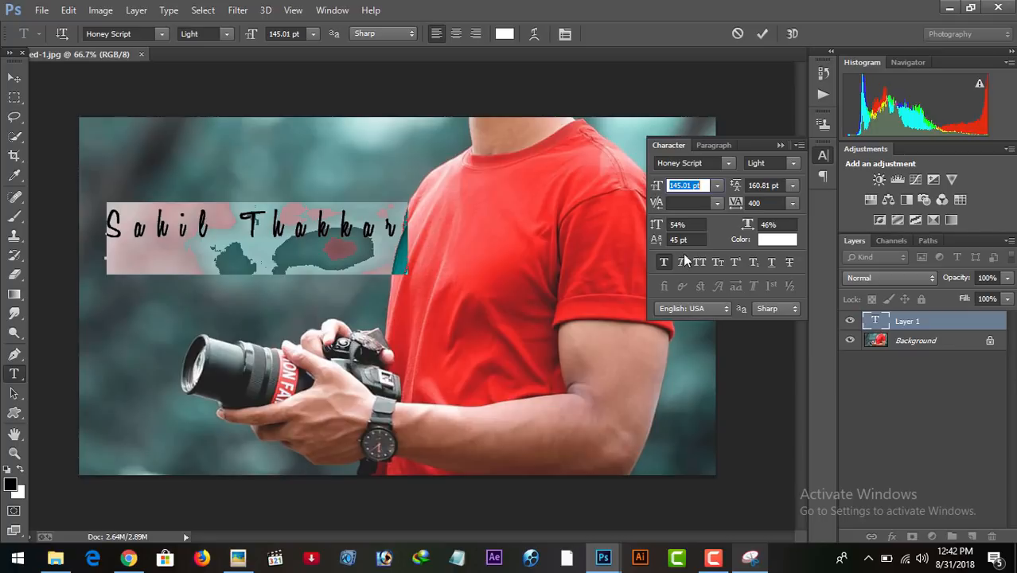
pyautogui.click(682, 264)
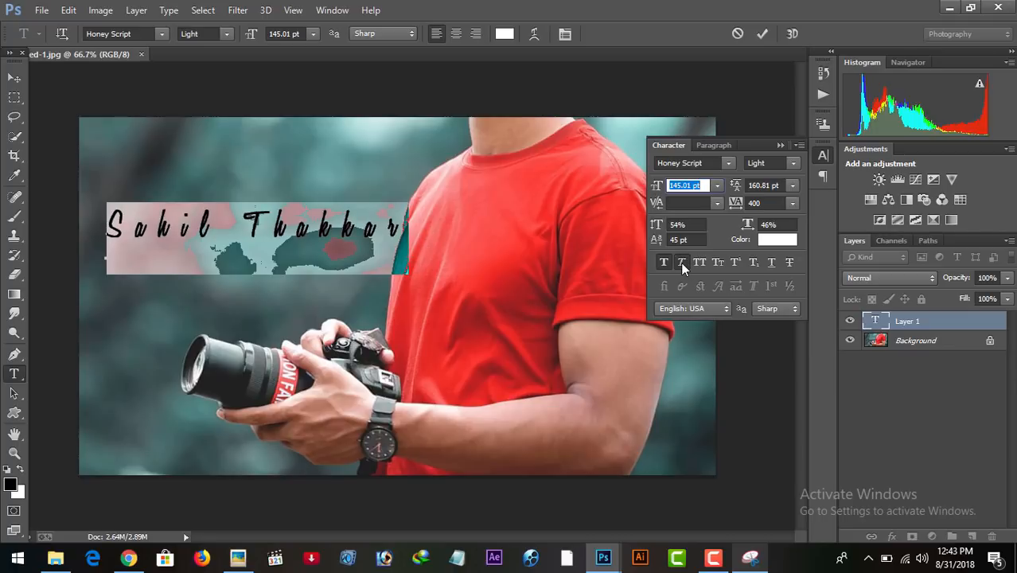
pyautogui.moveTo(660, 187); pyautogui.dragTo(653, 186)
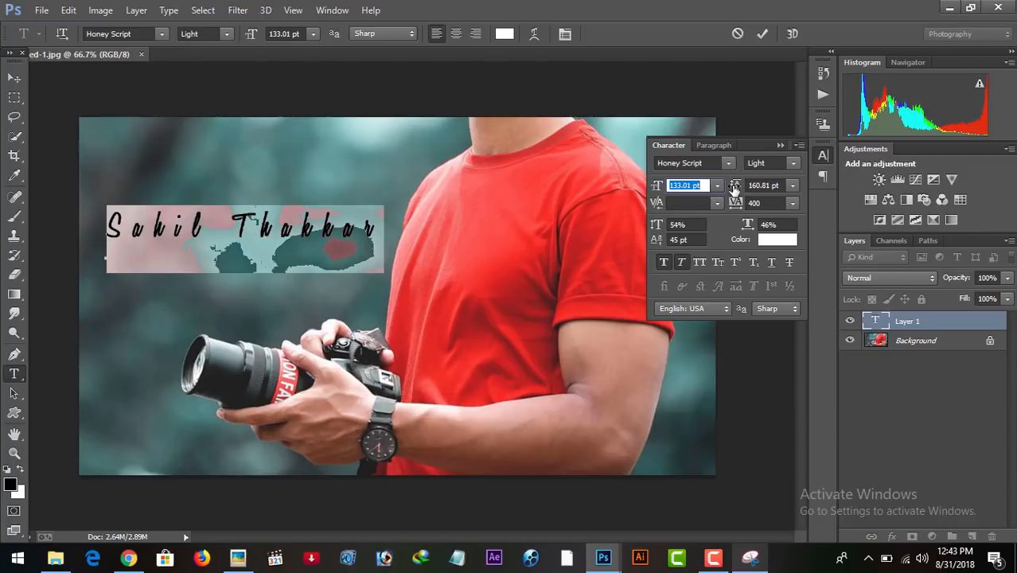
pyautogui.moveTo(735, 188); pyautogui.dragTo(740, 190)
pyautogui.moveTo(660, 188); pyautogui.dragTo(653, 189)
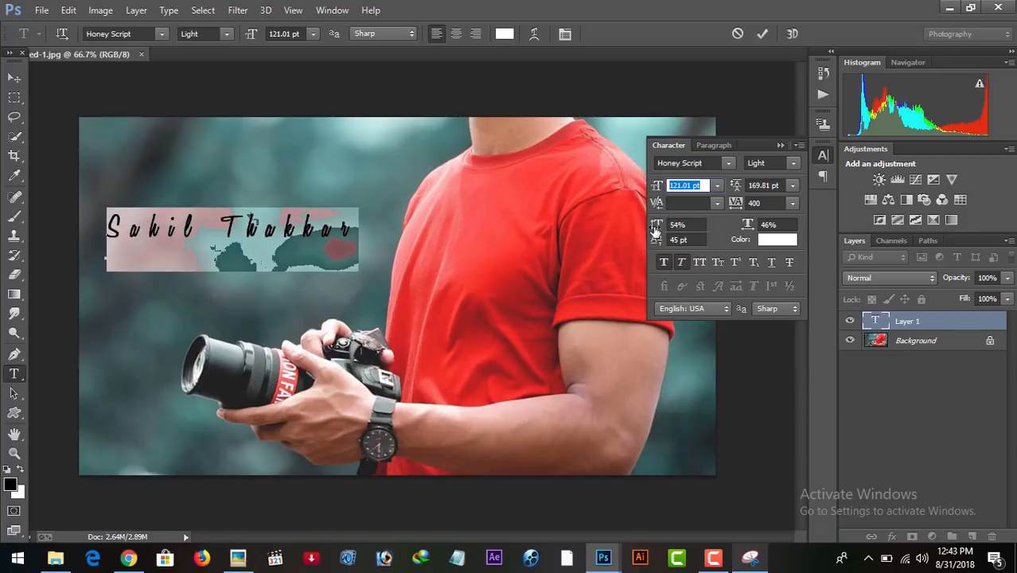
# Set the signature text's vertical scale to 39% and its font size to 123.01 pt.
pyautogui.moveTo(659, 227); pyautogui.dragTo(645, 228)
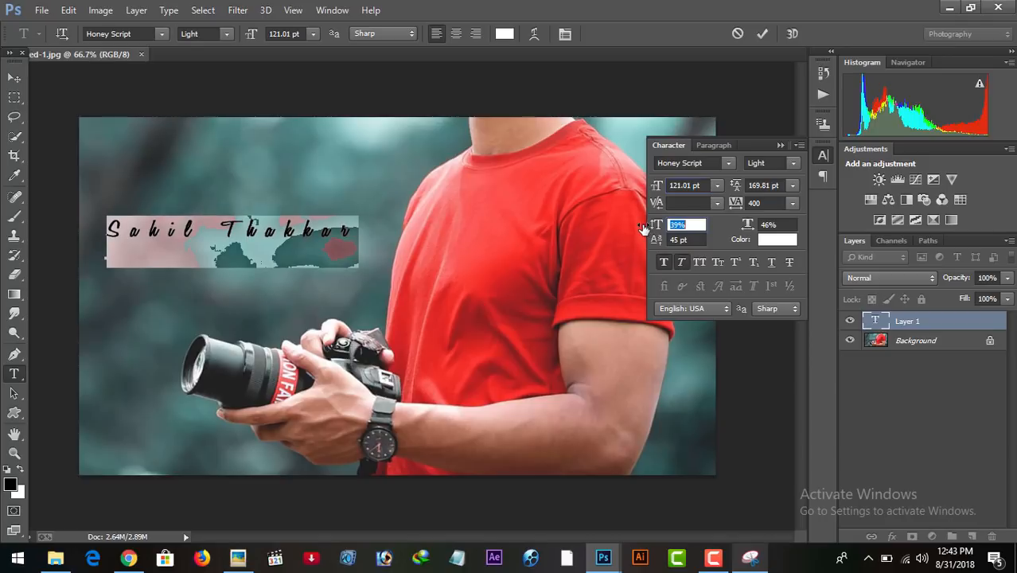
pyautogui.moveTo(658, 191); pyautogui.dragTo(651, 188)
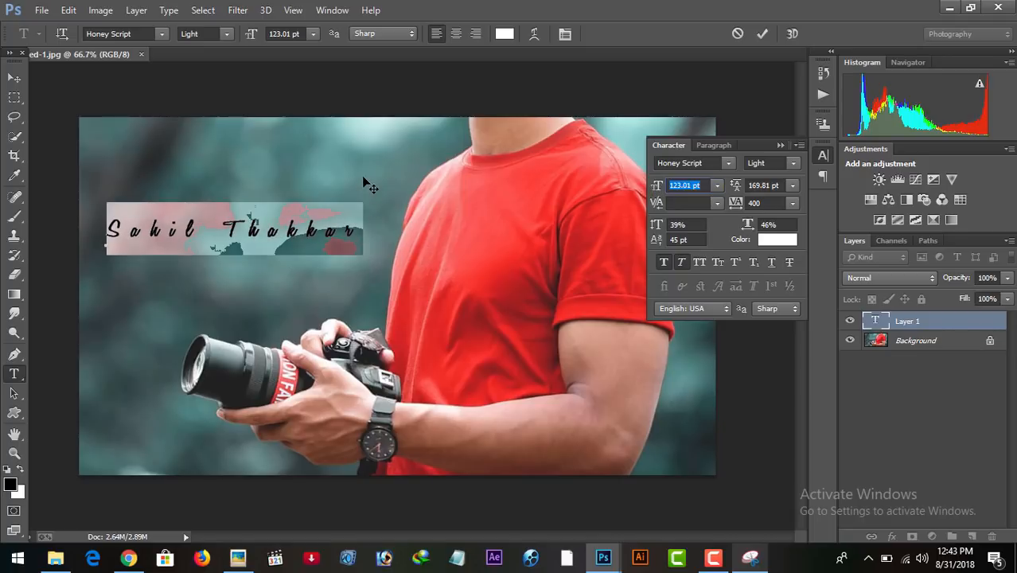
pyautogui.click(363, 233)
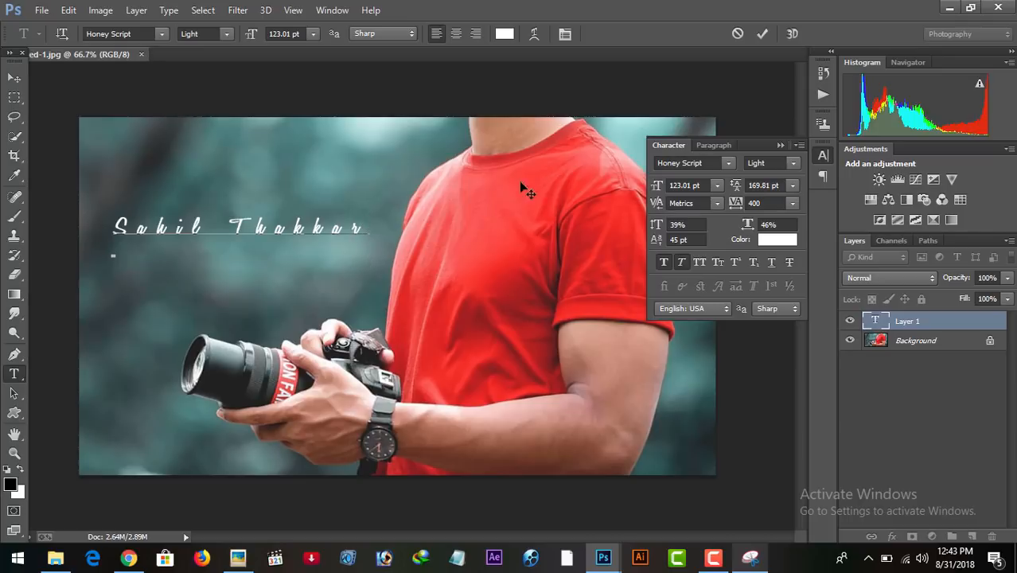
# Set the whole signature text's font size to 134.01 pt and its tracking to 300.
pyautogui.moveTo(368, 231); pyautogui.dragTo(54, 224)
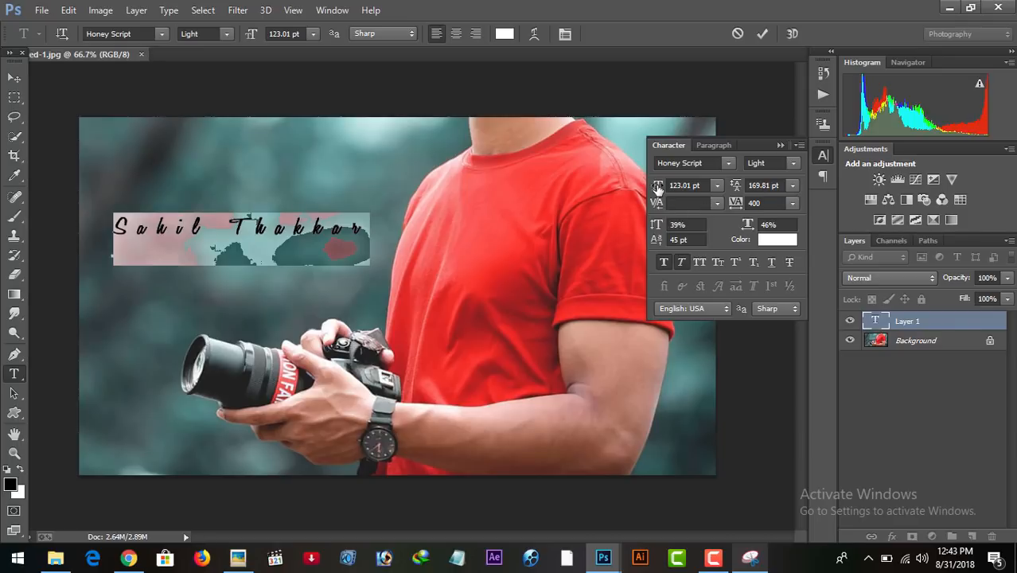
pyautogui.moveTo(657, 188); pyautogui.dragTo(667, 190)
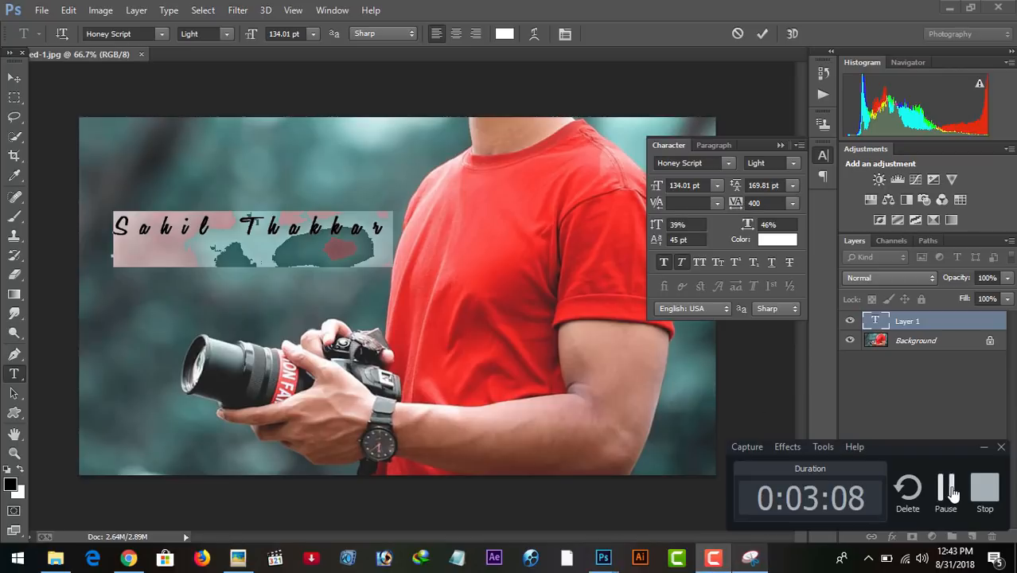
pyautogui.moveTo(737, 205); pyautogui.dragTo(735, 206)
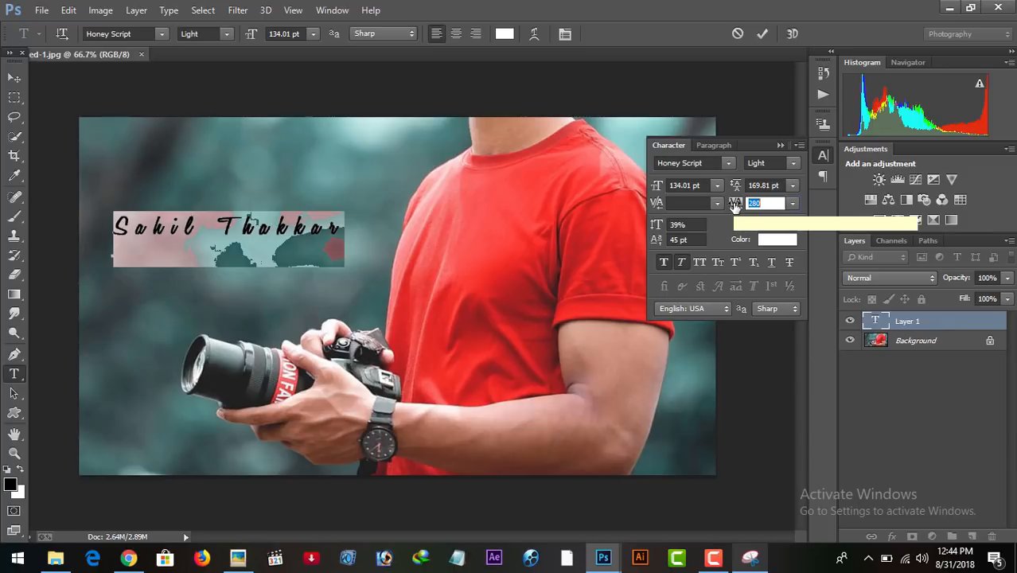
pyautogui.click(764, 202)
pyautogui.press('BackSpace')
pyautogui.press('BackSpace')
pyautogui.press('BackSpace')
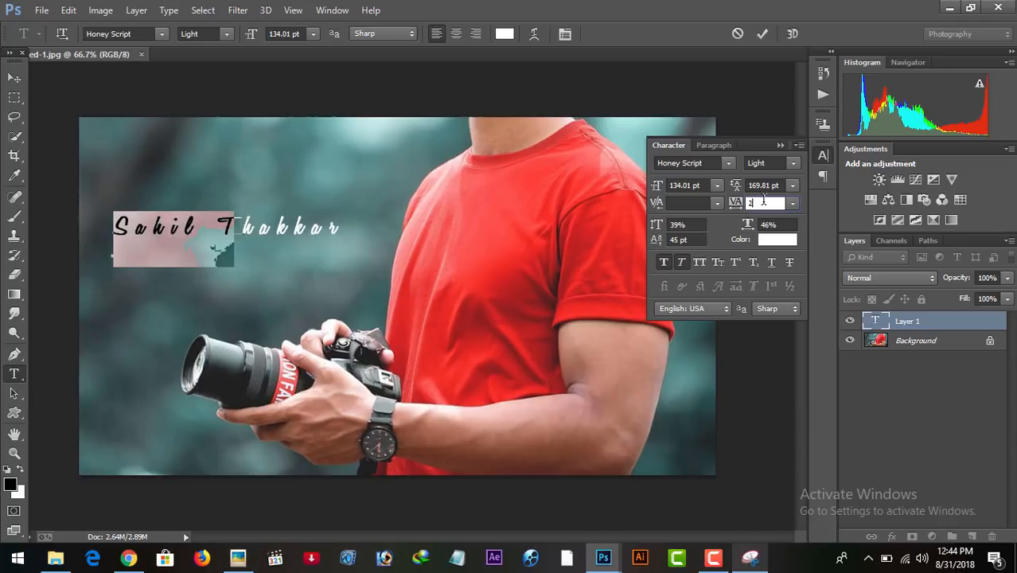
pyautogui.write('300')
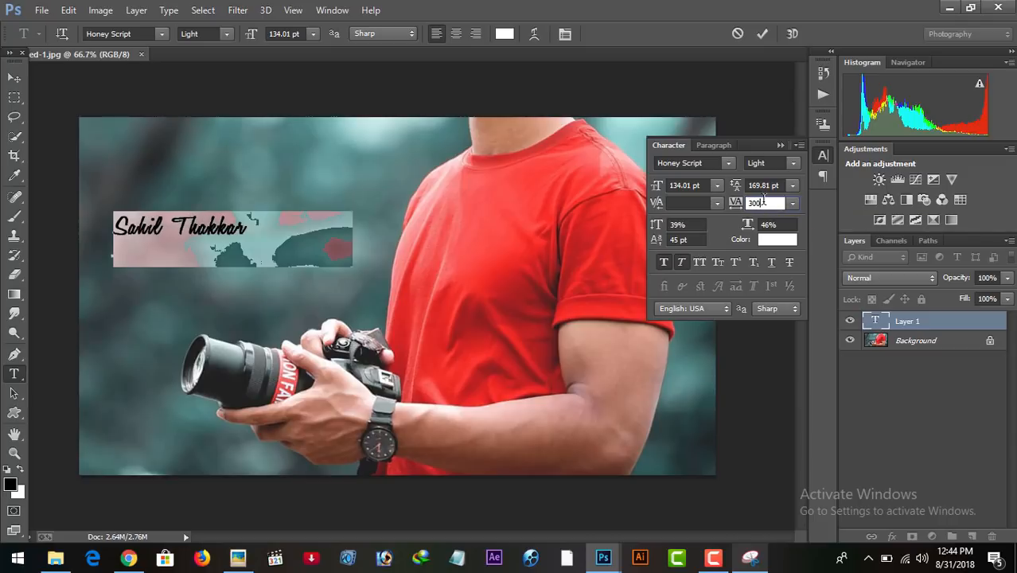
# Set the signature's font size to 140.01 pt, commit the text and collapse the character settings.
pyautogui.click(681, 185)
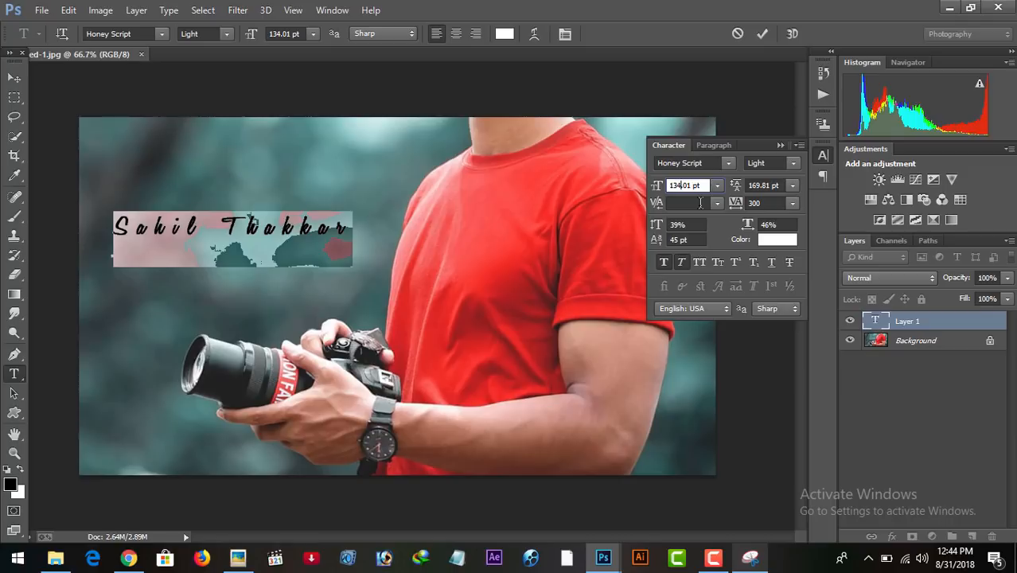
pyautogui.press('BackSpace')
pyautogui.press('BackSpace')
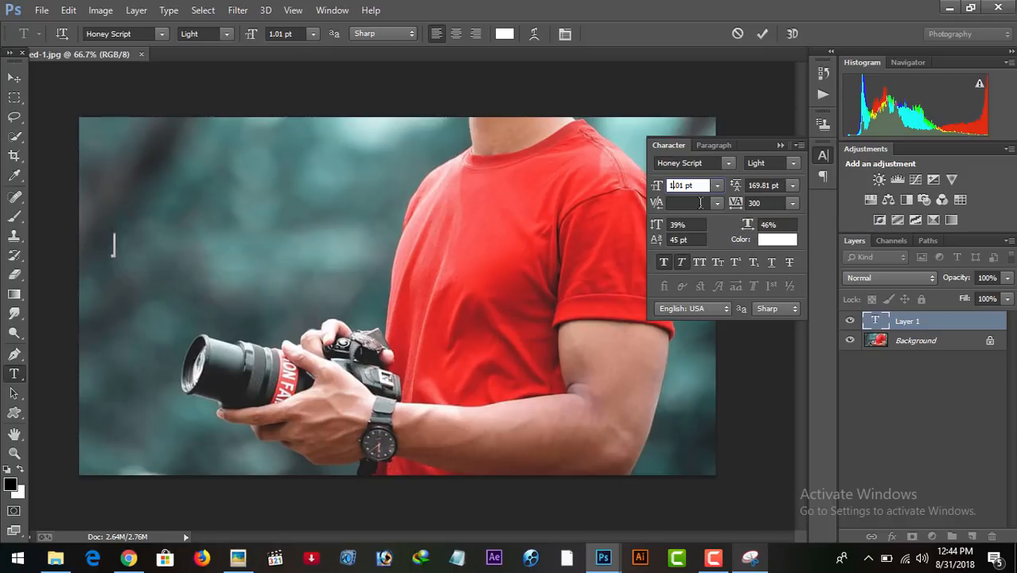
pyautogui.write('40')
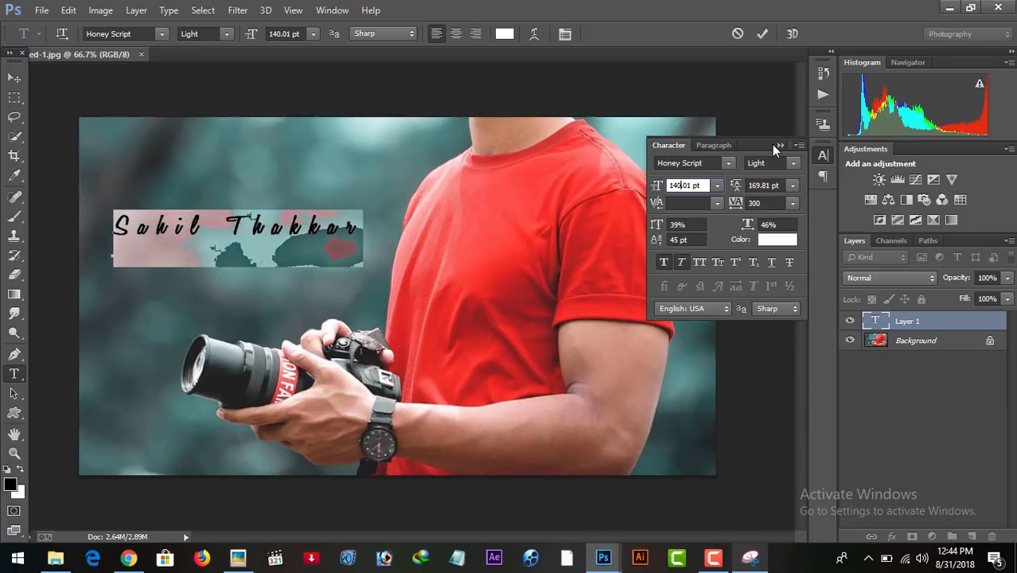
pyautogui.click(366, 223)
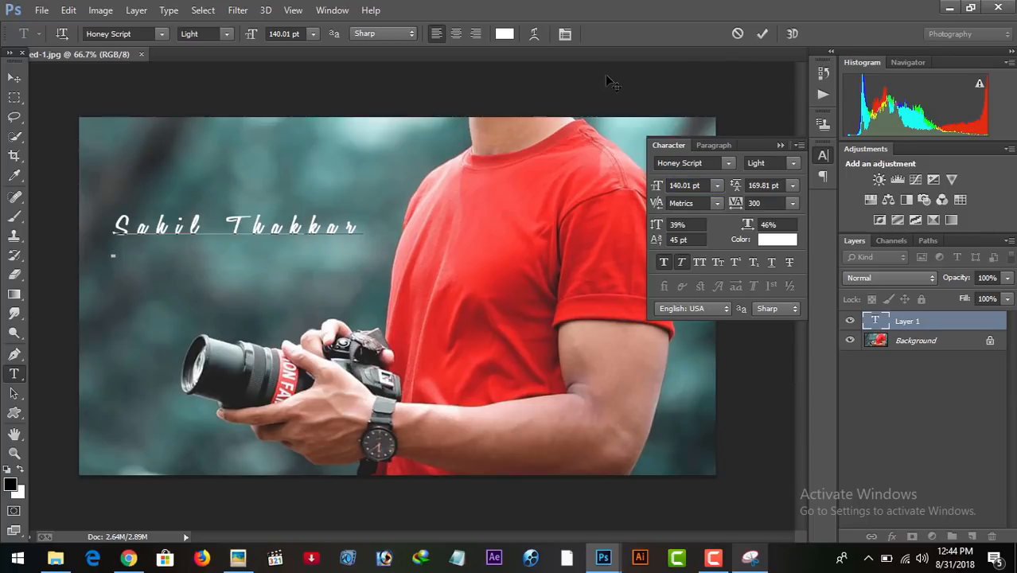
pyautogui.click(760, 35)
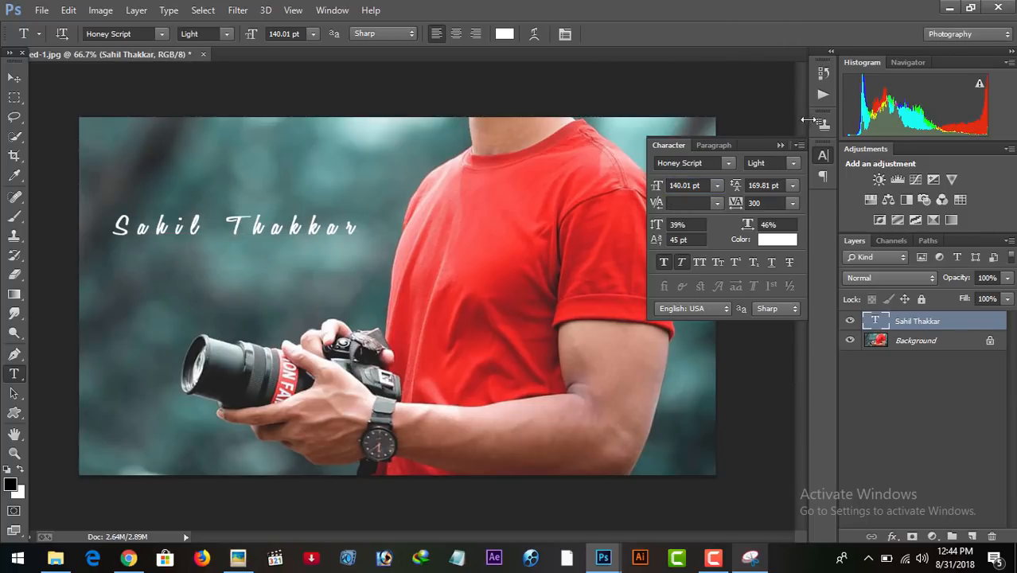
pyautogui.click(780, 144)
# Move the signature slightly down toward the camera and lower its layer opacity to 89%.
pyautogui.click(14, 77)
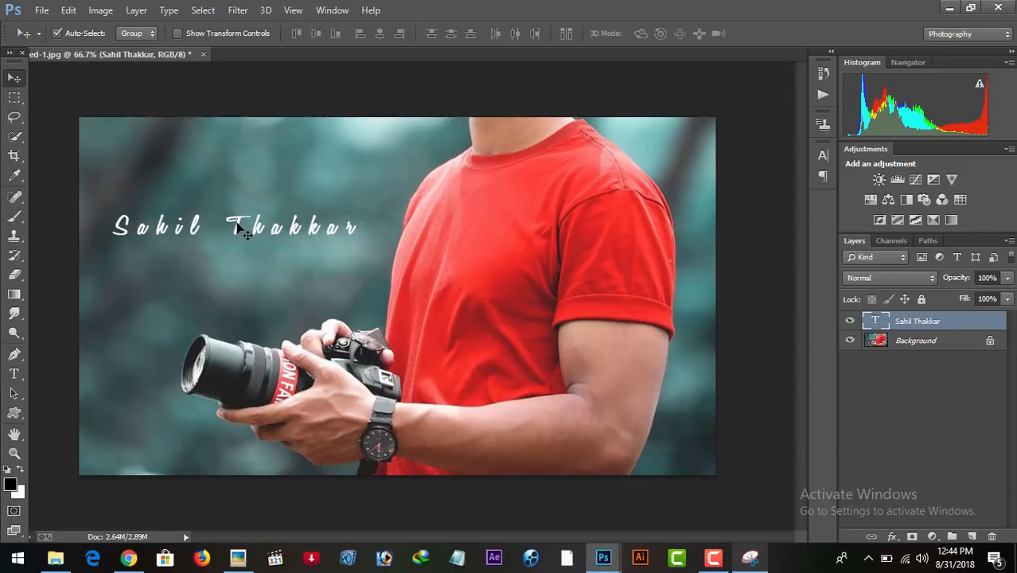
pyautogui.moveTo(237, 224); pyautogui.dragTo(244, 248)
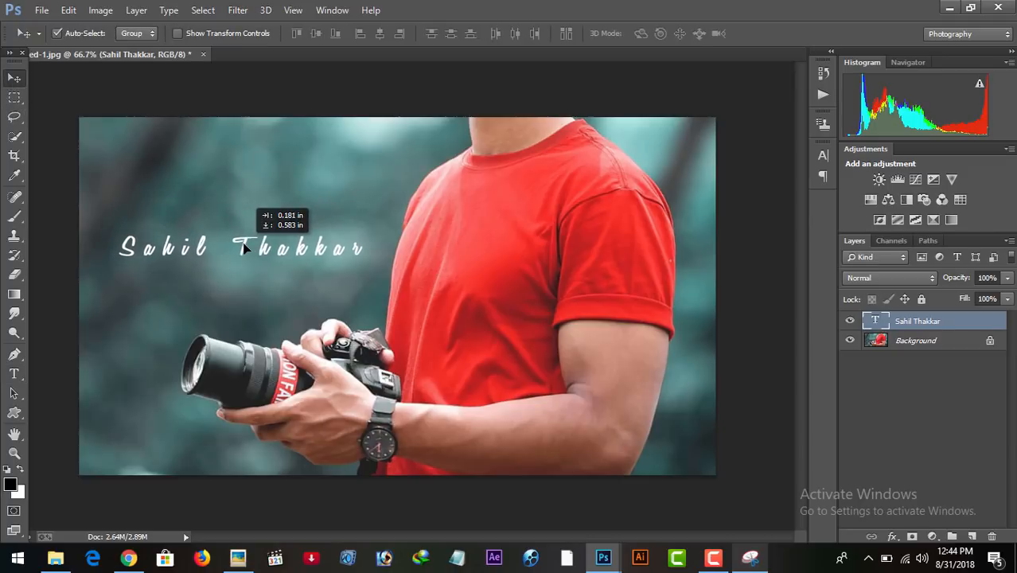
pyautogui.click(1008, 278)
pyautogui.moveTo(1007, 295)
pyautogui.mouseDown()
pyautogui.moveTo(992, 298)
pyautogui.moveTo(1001, 300)
pyautogui.mouseUp()
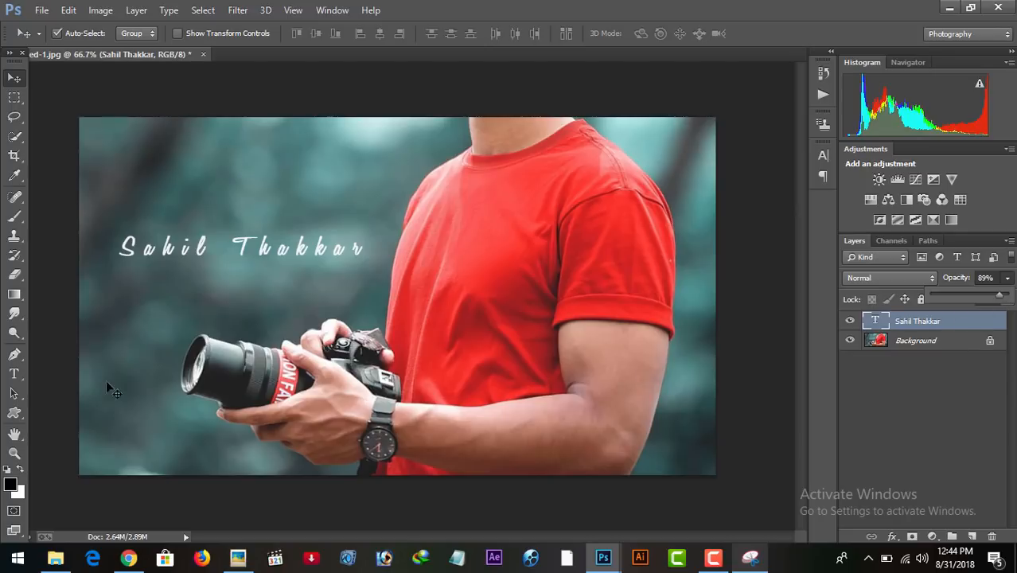
# Add a separate text line reading PHOTOGRAPHY and place it directly beneath the signature, above the camera.
pyautogui.click(14, 373)
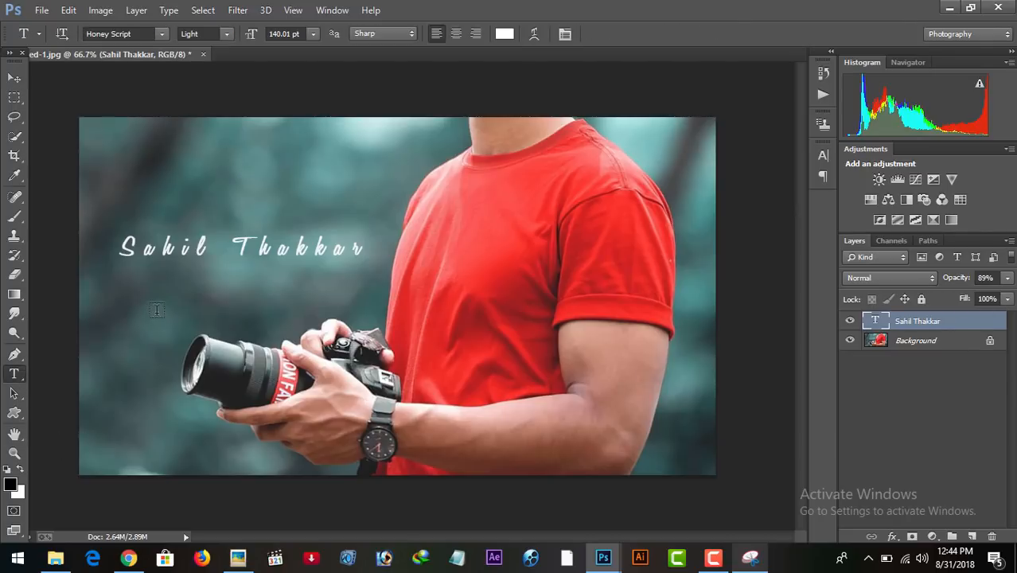
pyautogui.click(190, 285)
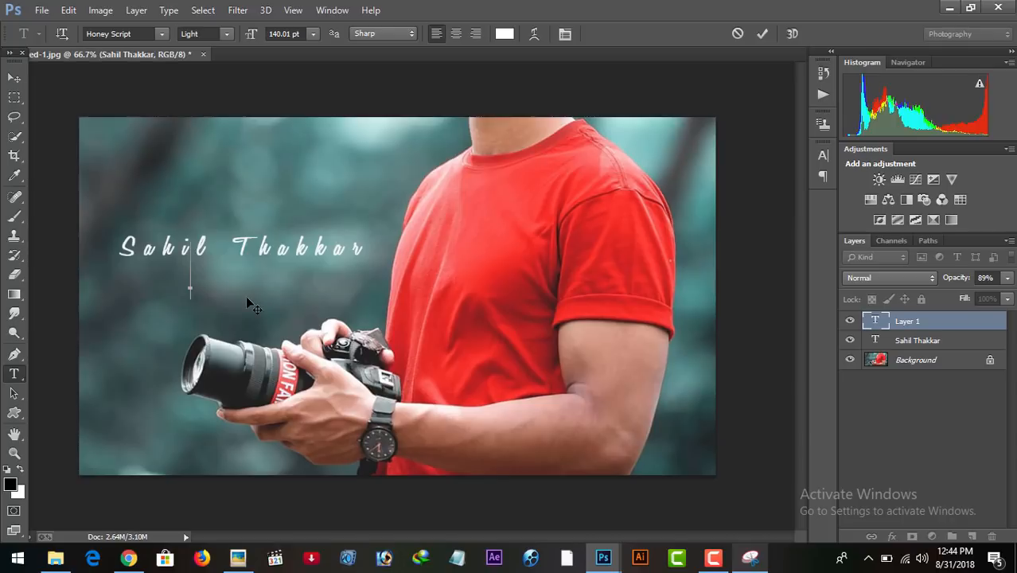
pyautogui.write('PH')
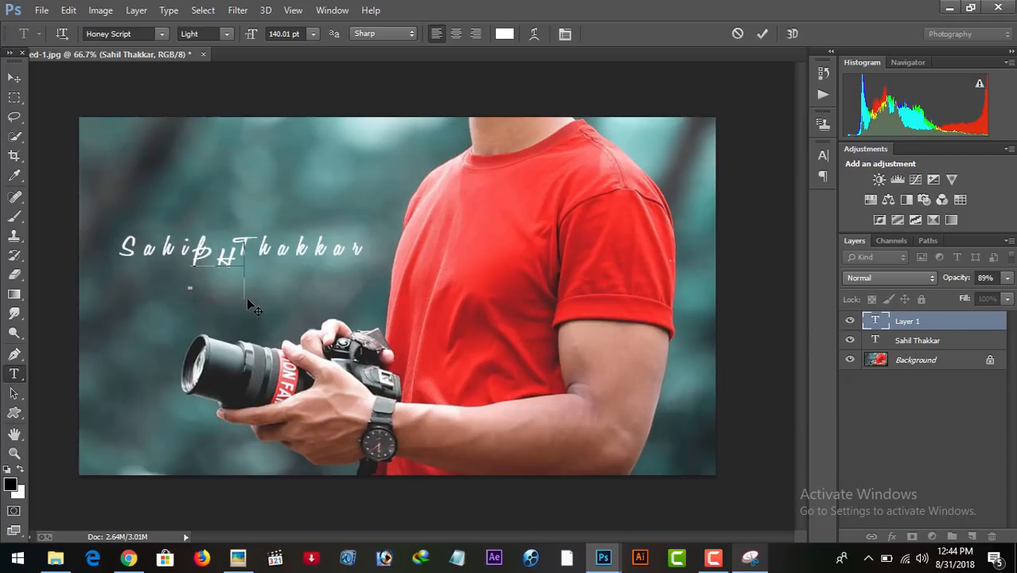
pyautogui.write('OTO')
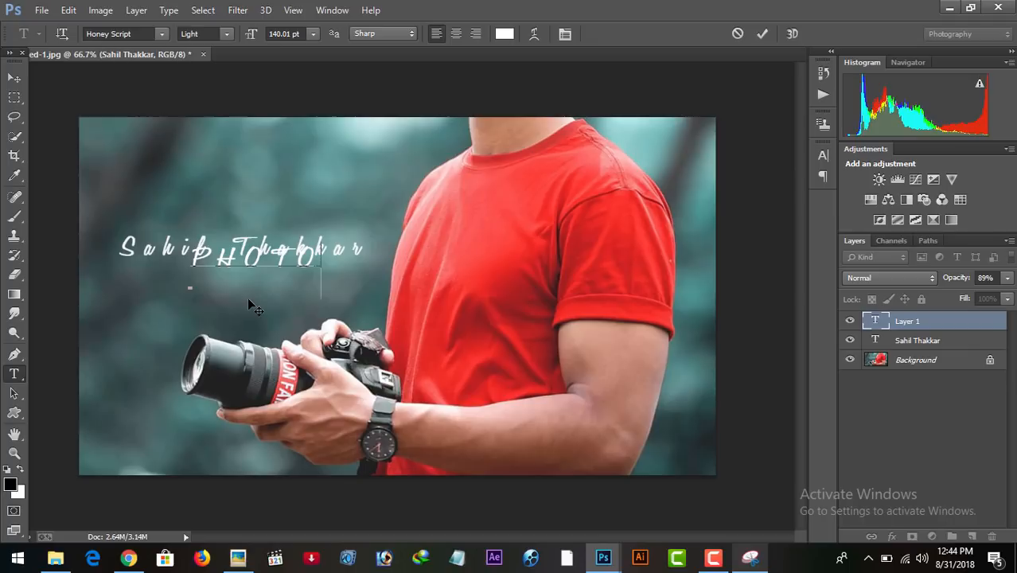
pyautogui.write('GR')
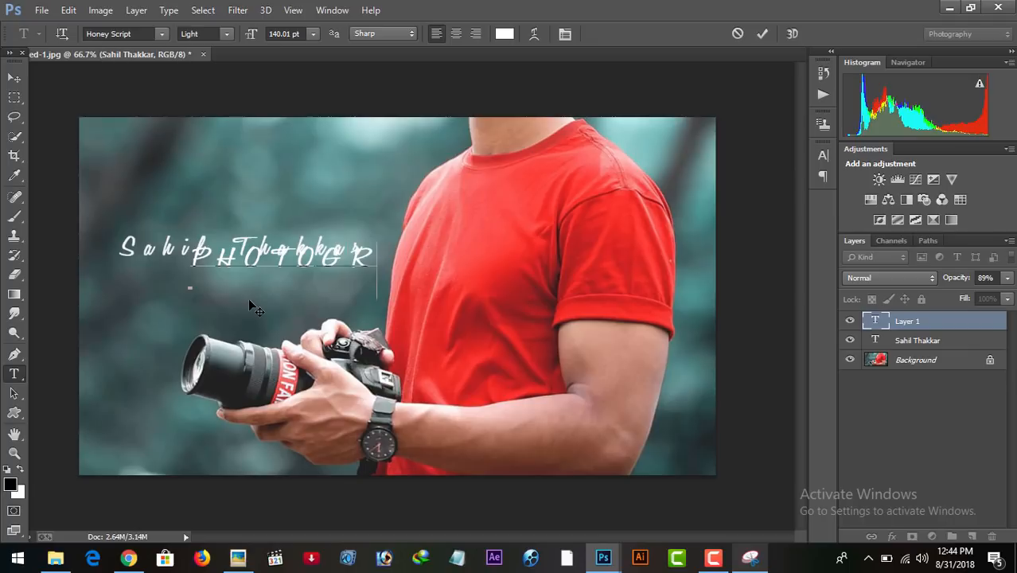
pyautogui.write('APHY')
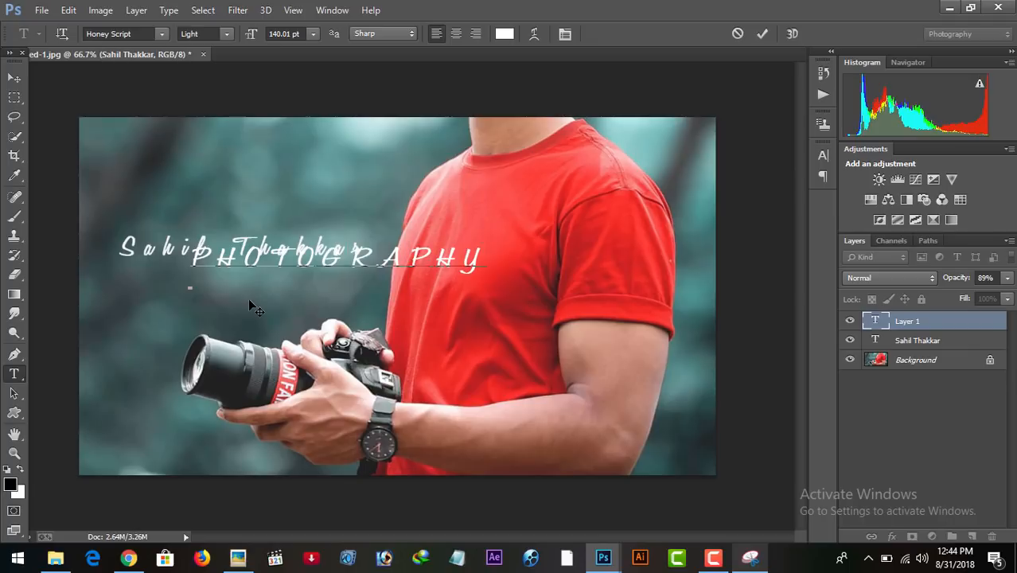
pyautogui.moveTo(325, 220); pyautogui.dragTo(199, 292)
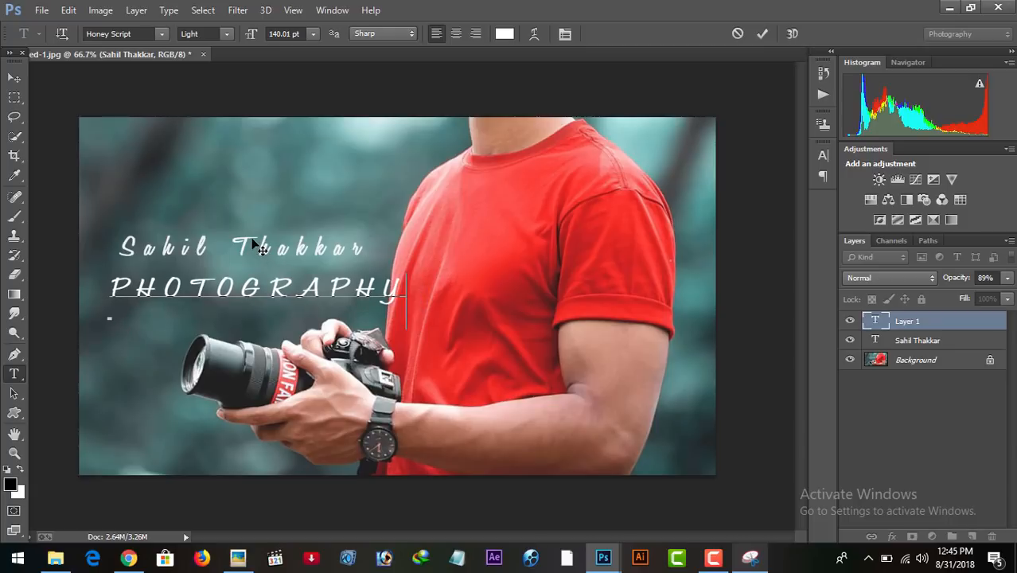
# Change the PHOTOGRAPHY text's font to Arial and turn off its faux italic style.
pyautogui.moveTo(406, 284); pyautogui.dragTo(67, 281)
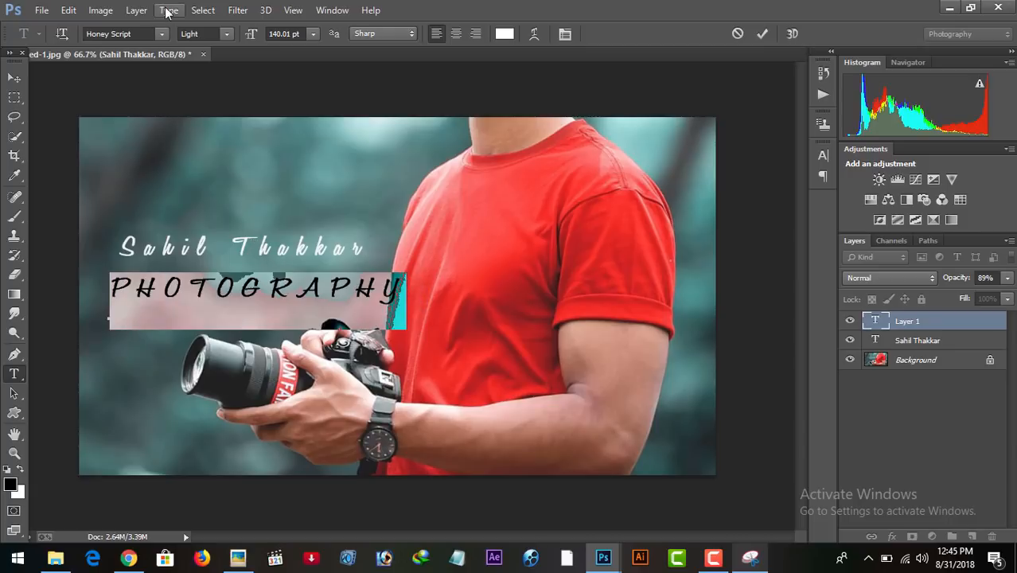
pyautogui.click(162, 33)
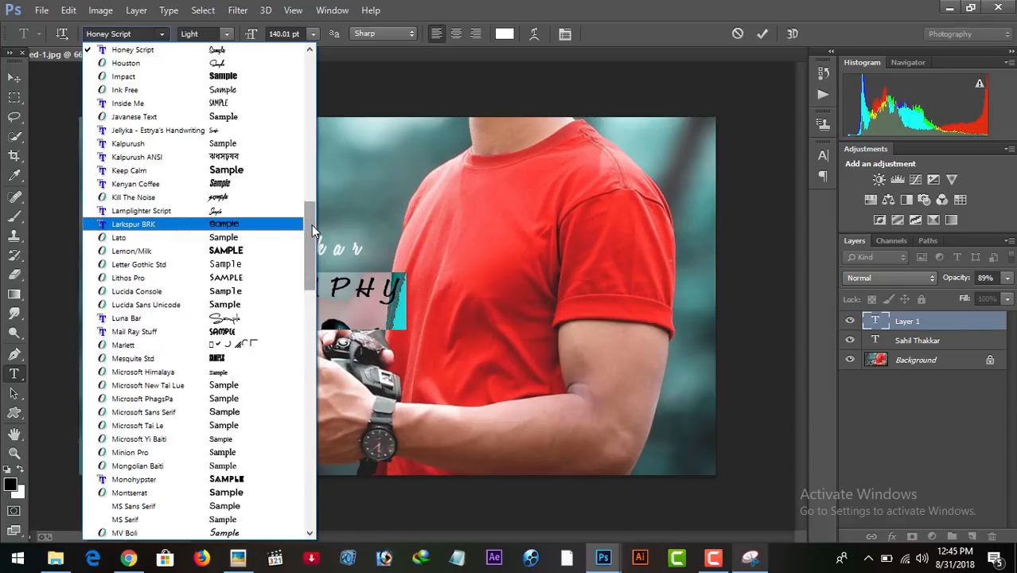
pyautogui.moveTo(311, 224); pyautogui.dragTo(337, 44)
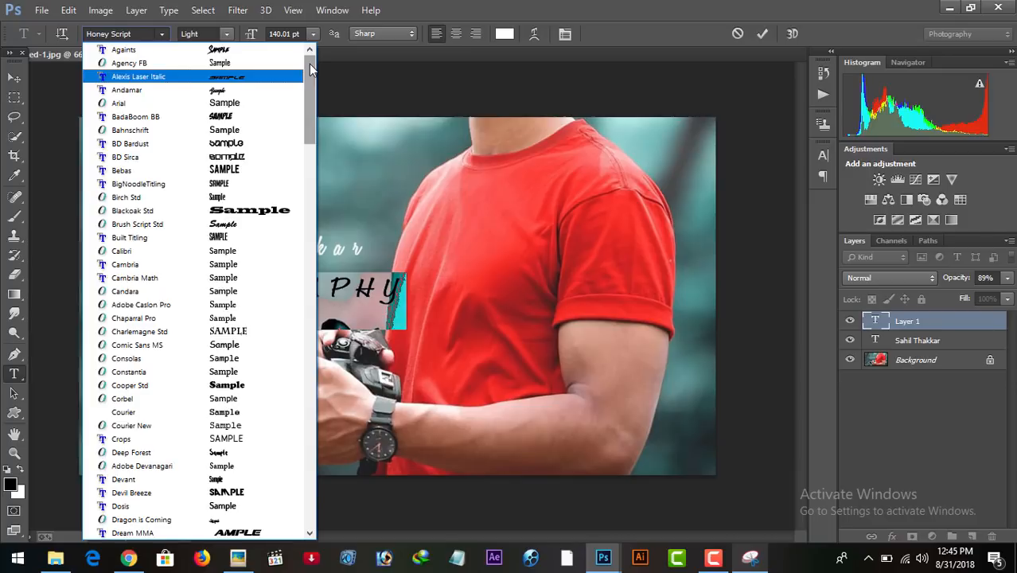
pyautogui.click(185, 102)
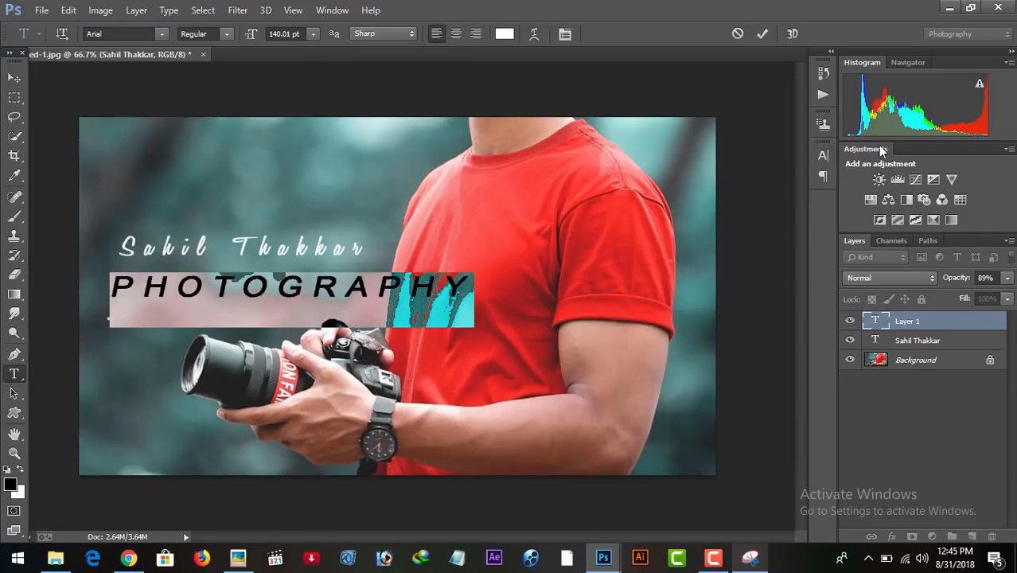
pyautogui.click(565, 34)
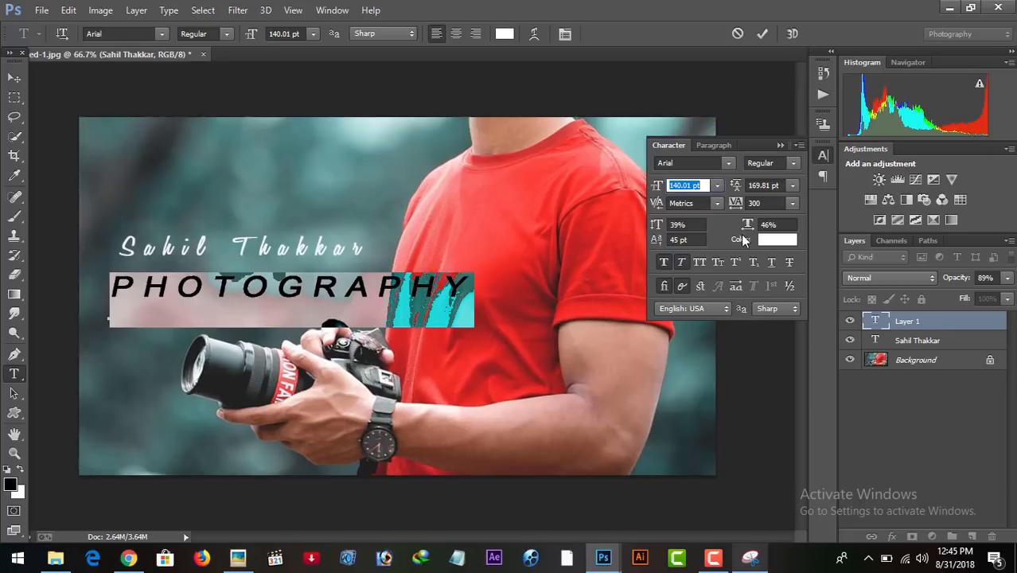
pyautogui.click(680, 263)
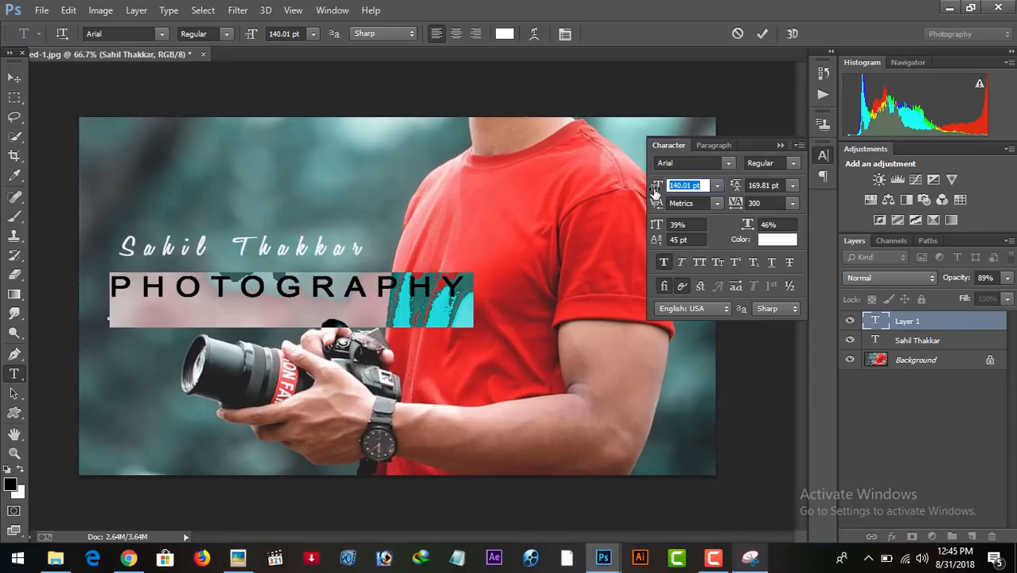
# Reduce the PHOTOGRAPHY text to 50.01 pt close beneath the signature, scaled 60% horizontally and 56% vertically.
pyautogui.moveTo(656, 188); pyautogui.dragTo(587, 183)
pyautogui.moveTo(273, 293); pyautogui.dragTo(308, 270)
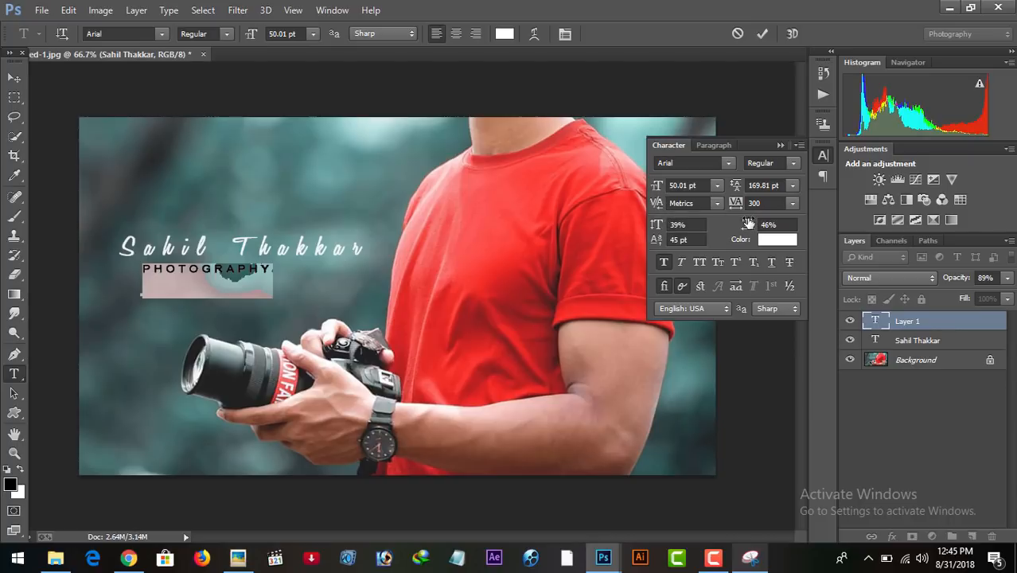
pyautogui.moveTo(748, 225); pyautogui.dragTo(756, 224)
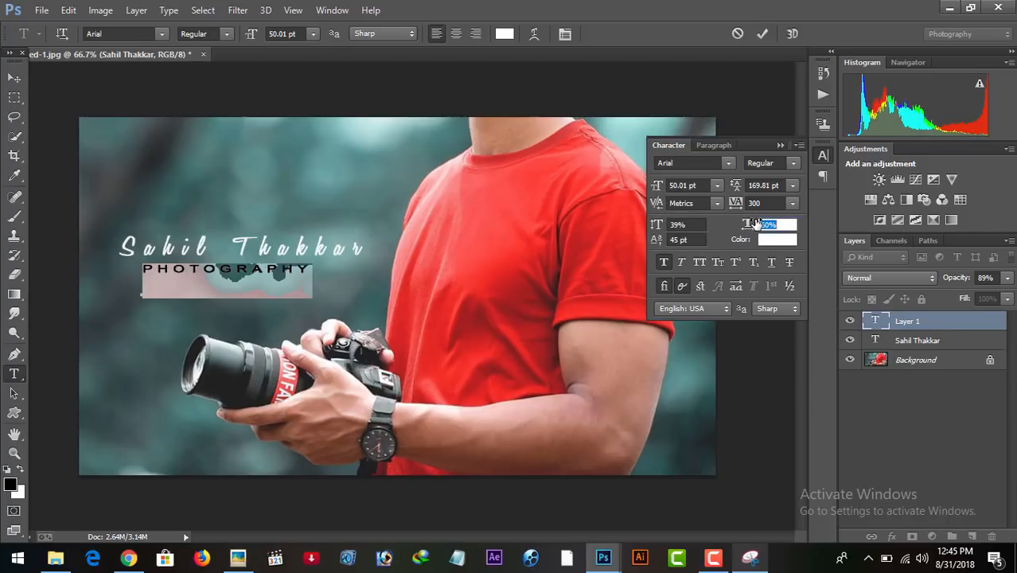
pyautogui.moveTo(657, 226); pyautogui.dragTo(671, 225)
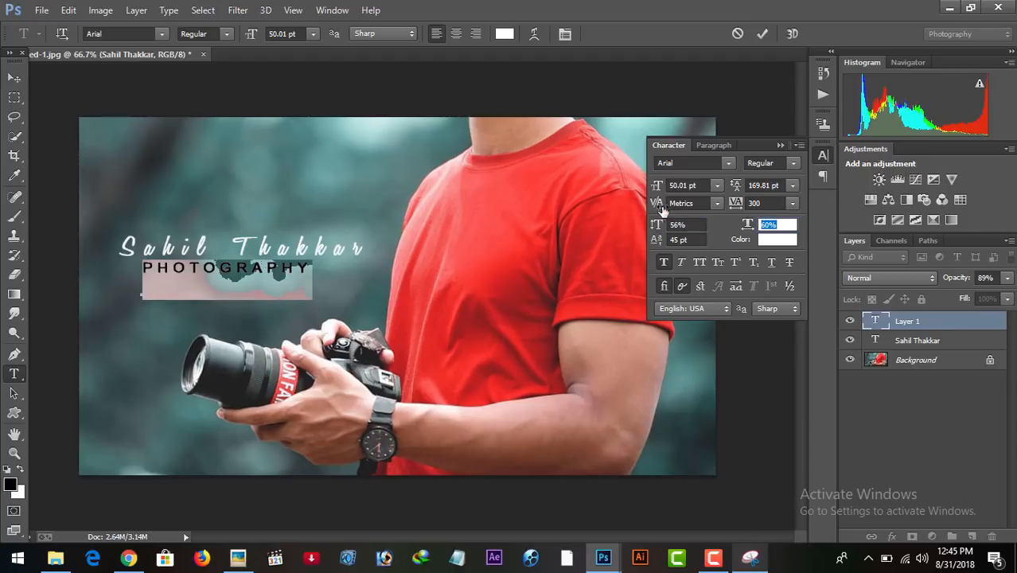
# Turn off faux bold for the PHOTOGRAPHY text and set its font size to 34.01 pt.
pyautogui.moveTo(661, 186)
pyautogui.mouseDown()
pyautogui.moveTo(680, 187)
pyautogui.moveTo(668, 187)
pyautogui.mouseUp()
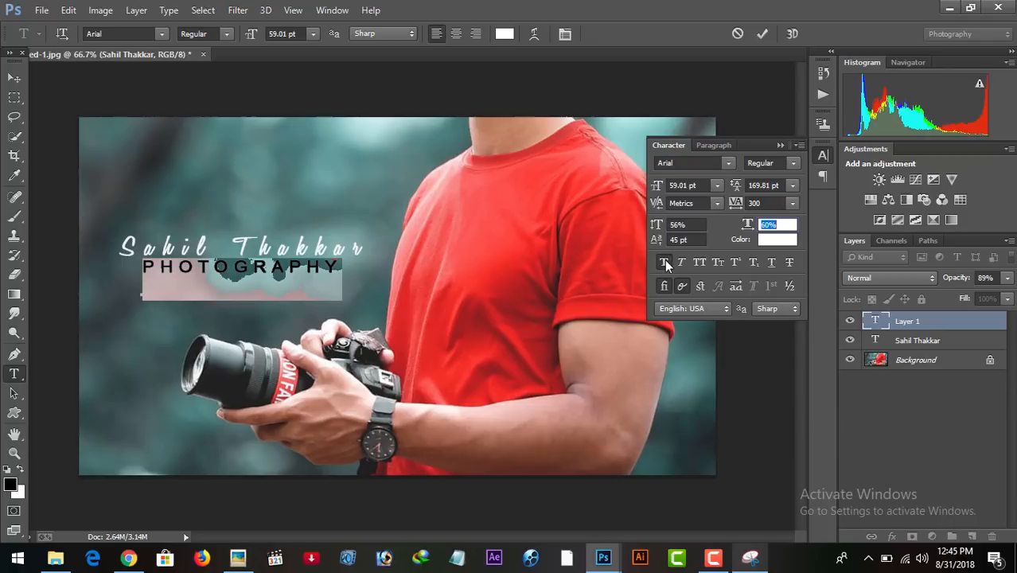
pyautogui.click(337, 271)
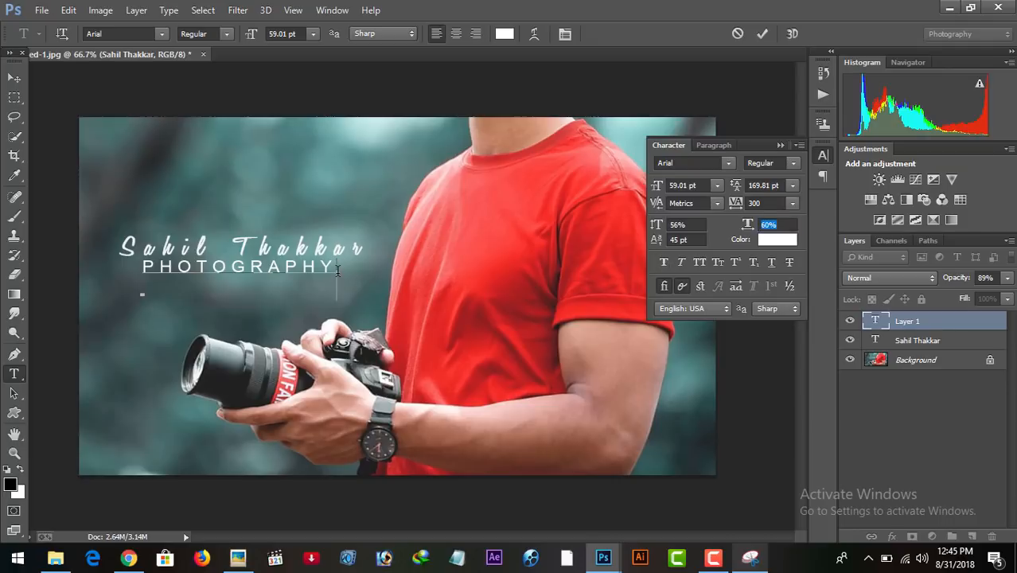
pyautogui.hotkey('ctrl', 'a')
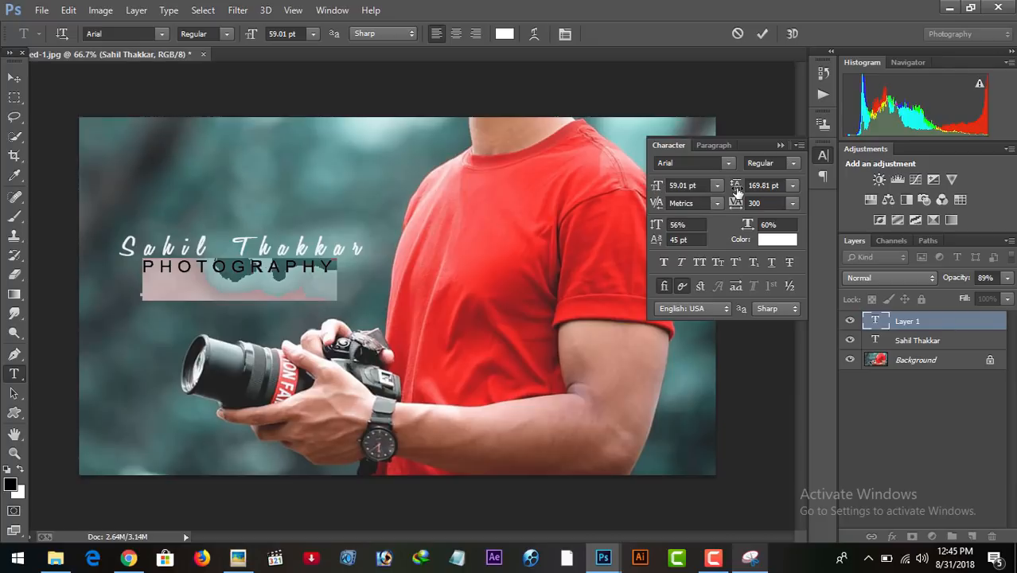
pyautogui.moveTo(657, 191); pyautogui.dragTo(640, 191)
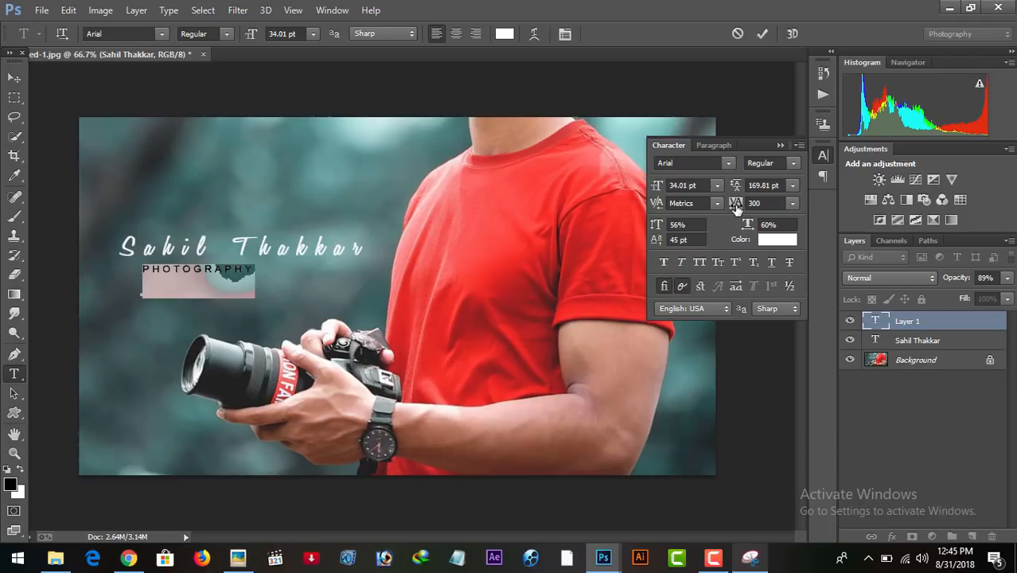
# Set the PHOTOGRAPHY text's tracking to 680, commit it and move it slightly closer beneath the signature.
pyautogui.moveTo(736, 205); pyautogui.dragTo(752, 205)
pyautogui.click(298, 269)
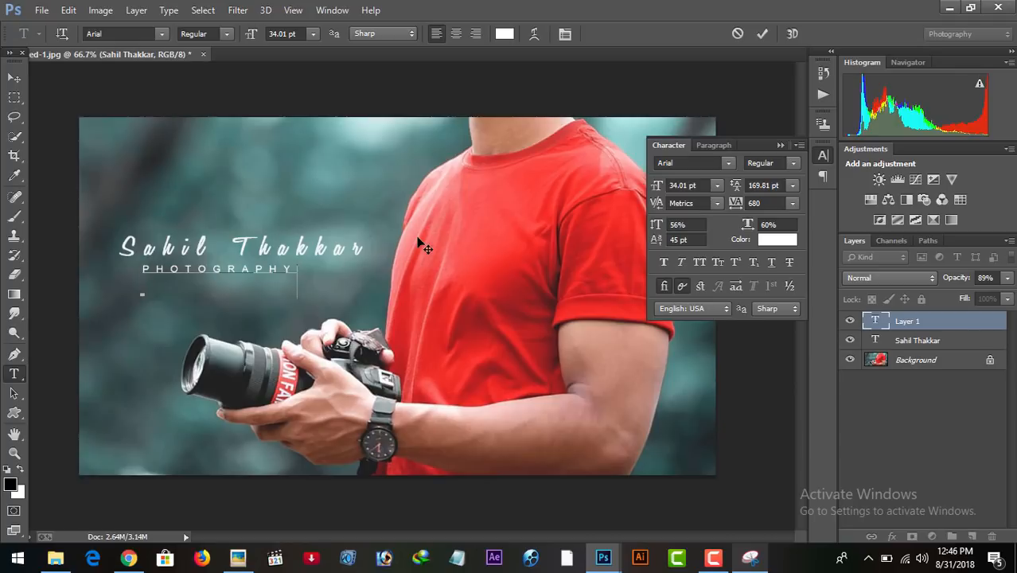
pyautogui.click(761, 33)
pyautogui.click(15, 77)
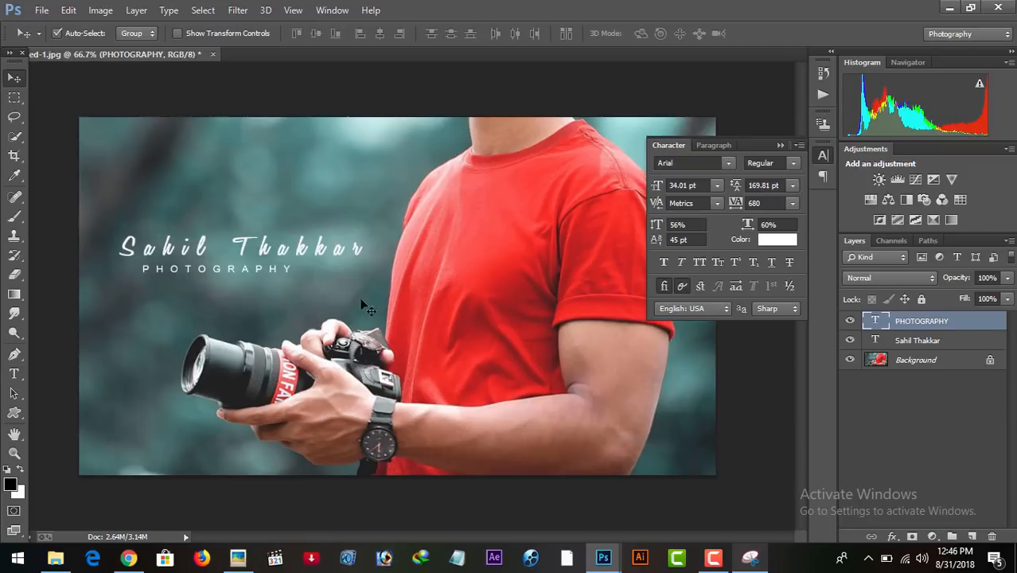
pyautogui.moveTo(247, 271)
pyautogui.mouseDown()
pyautogui.moveTo(256, 271)
pyautogui.moveTo(250, 264)
pyautogui.mouseUp()
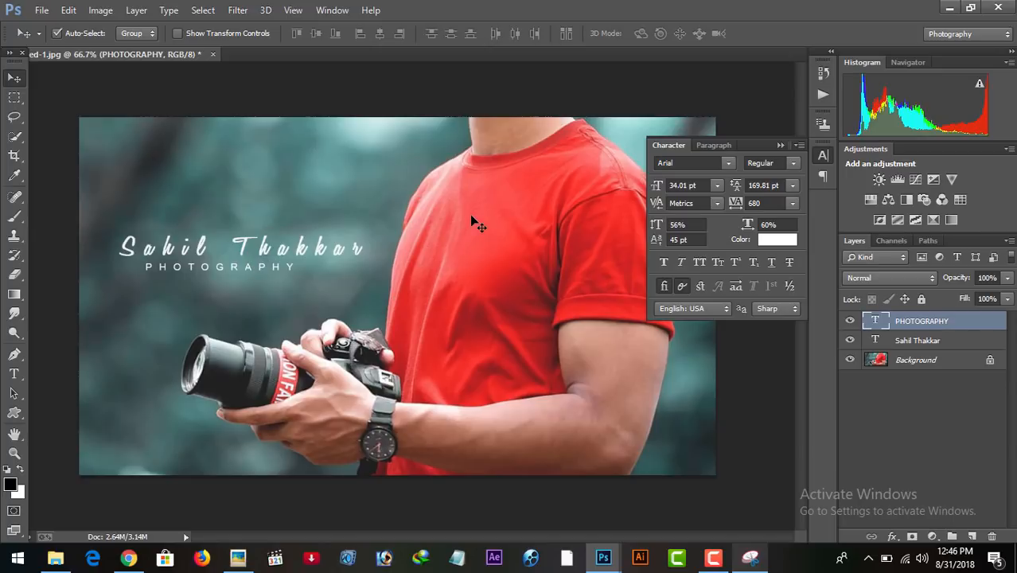
# Lower the PHOTOGRAPHY layer's opacity to 89%.
pyautogui.click(971, 340)
pyautogui.click(972, 320)
pyautogui.click(1007, 278)
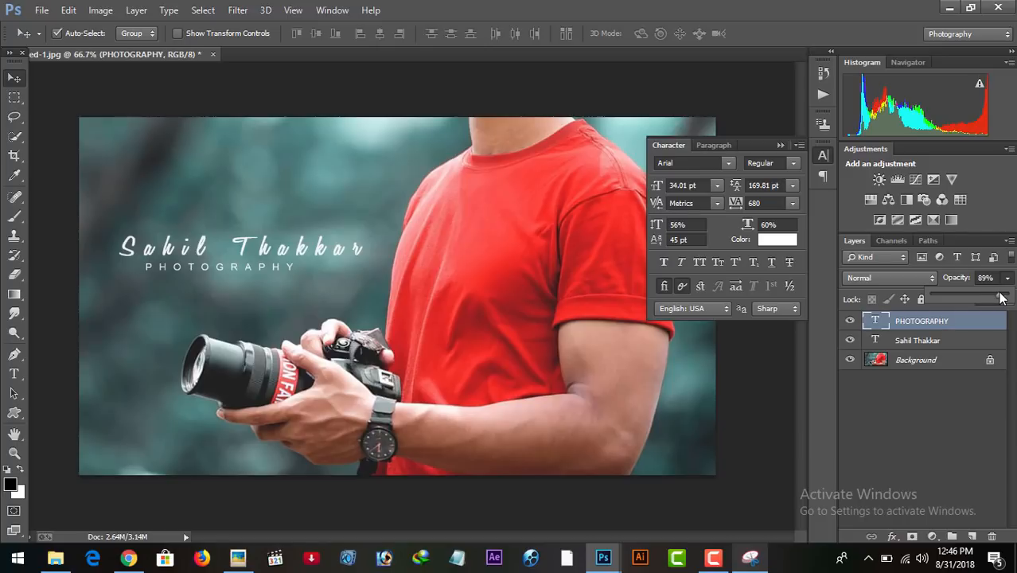
# Select both text layers and move the name and PHOTOGRAPHY line together slightly up and to the right.
pyautogui.keyDown('ctrl'); pyautogui.click(923, 340); pyautogui.keyUp('ctrl')
pyautogui.moveTo(322, 261); pyautogui.dragTo(339, 243)
pyautogui.keyDown('ctrl'); pyautogui.click(915, 328); pyautogui.keyUp('ctrl')
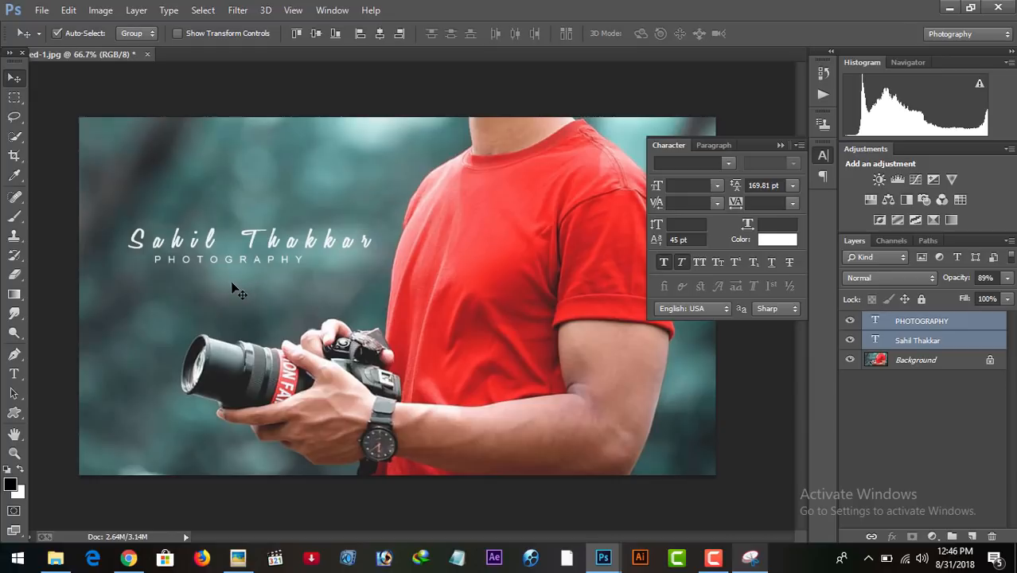
# Set the signature name's horizontal scale to 39%, turn off its faux italic, commit it and collapse the character settings.
pyautogui.click(877, 341)
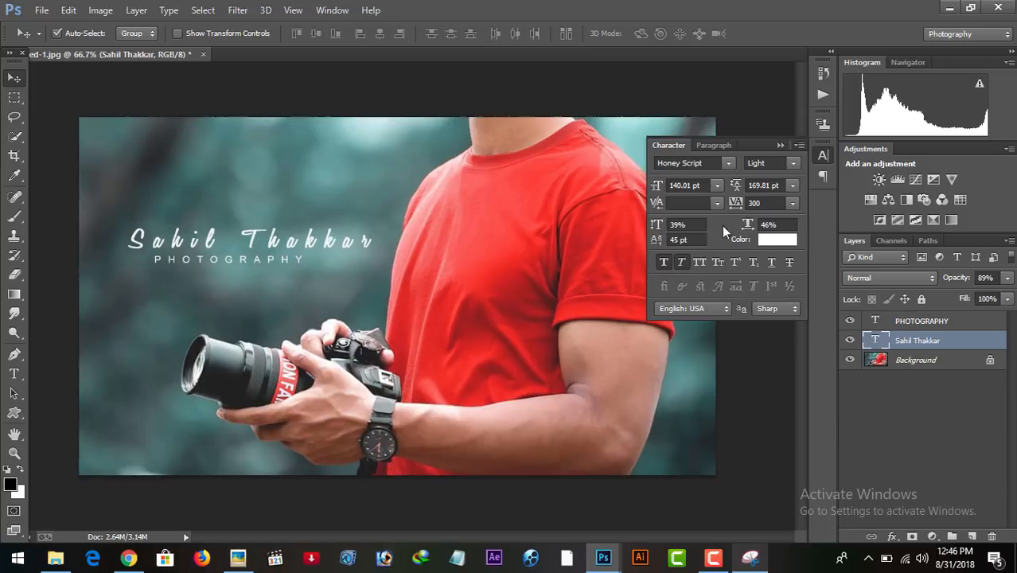
pyautogui.moveTo(753, 226); pyautogui.dragTo(747, 226)
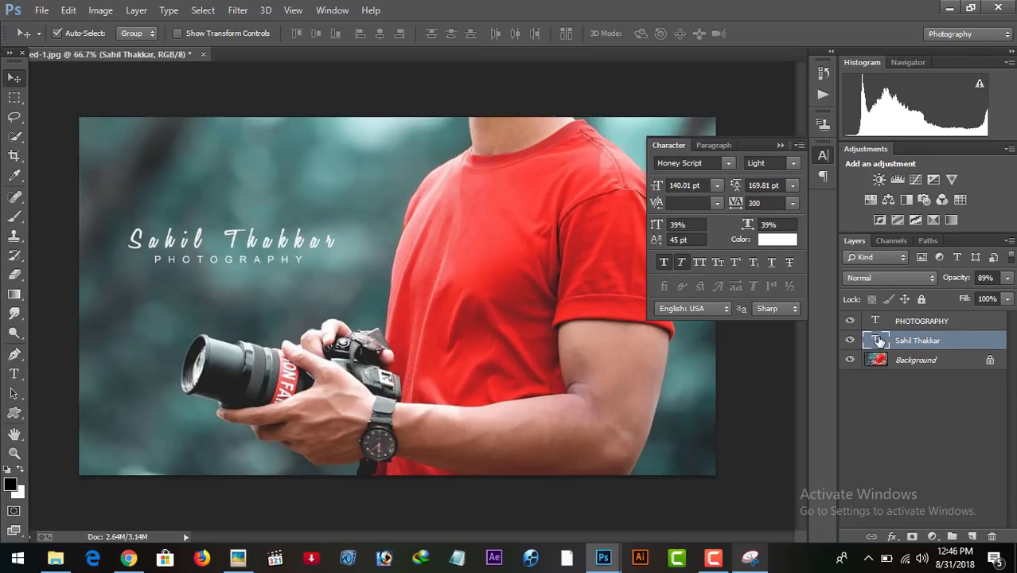
pyautogui.doubleClick(877, 341)
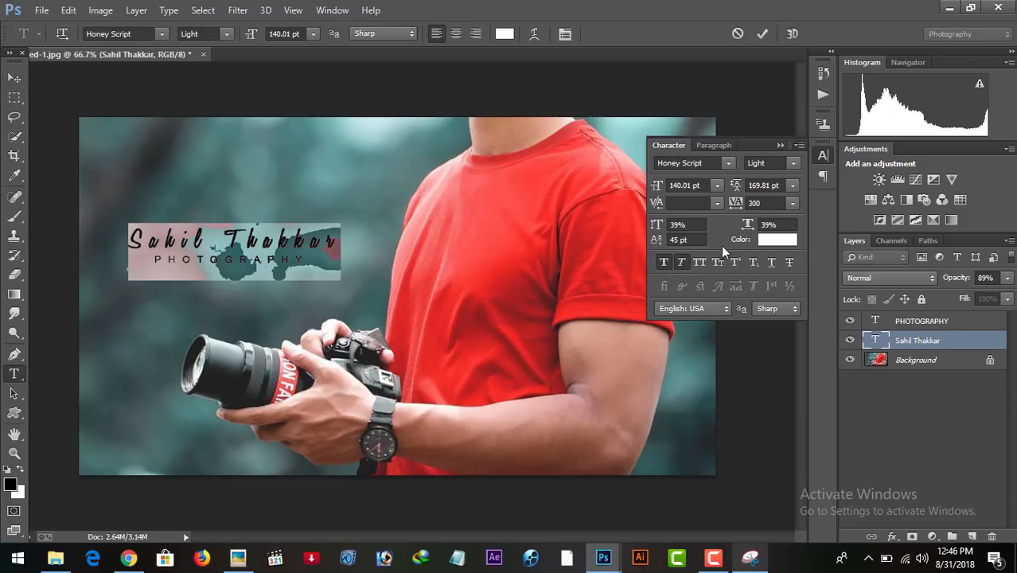
pyautogui.click(681, 263)
pyautogui.click(338, 240)
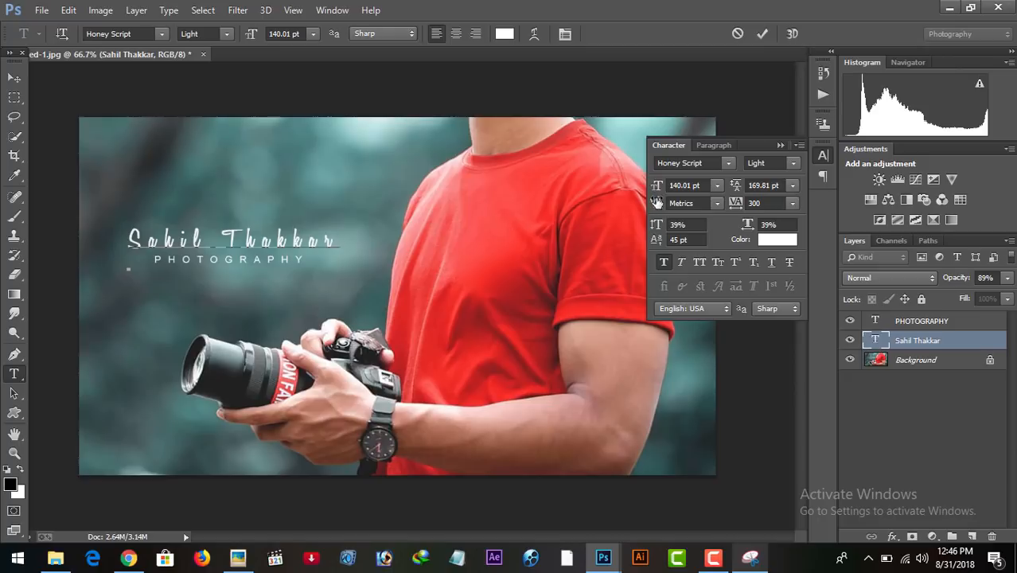
pyautogui.click(763, 33)
pyautogui.press('v')
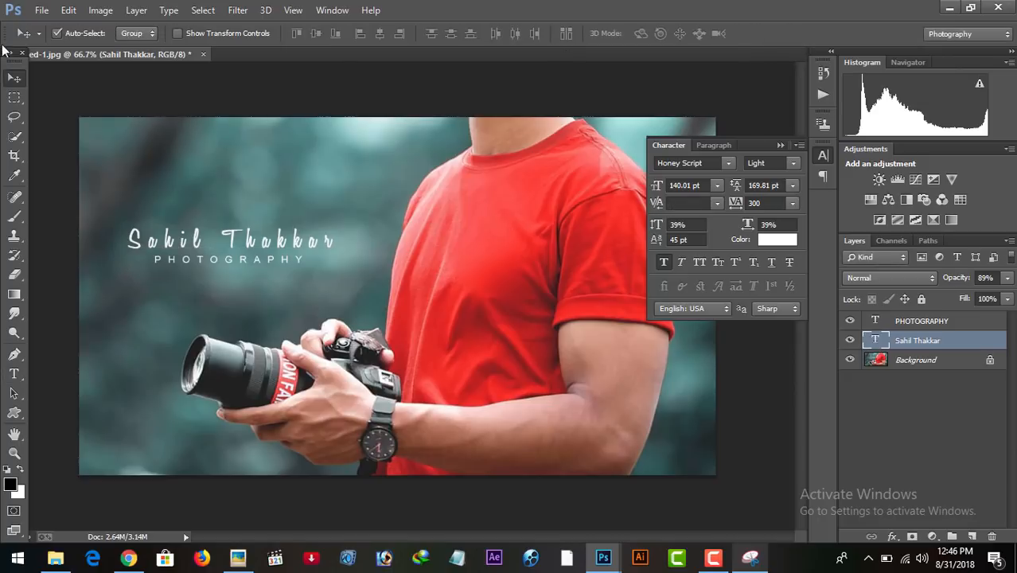
pyautogui.click(781, 146)
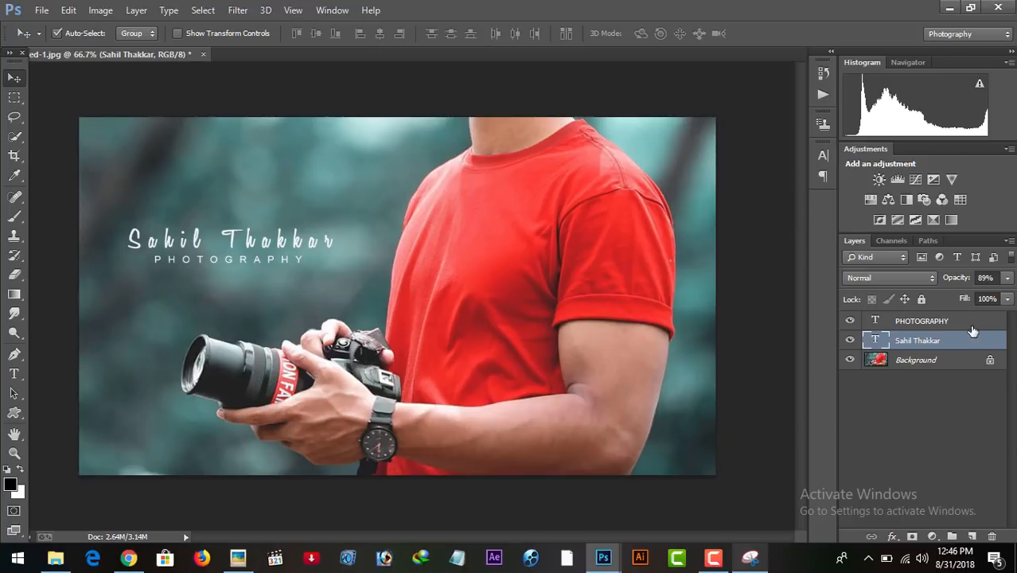
# Nudge the signature name and the PHOTOGRAPHY line so that the smaller line sits centred beneath the name.
pyautogui.click(940, 321)
pyautogui.click(935, 341)
pyautogui.moveTo(276, 261); pyautogui.dragTo(263, 264)
pyautogui.click(943, 321)
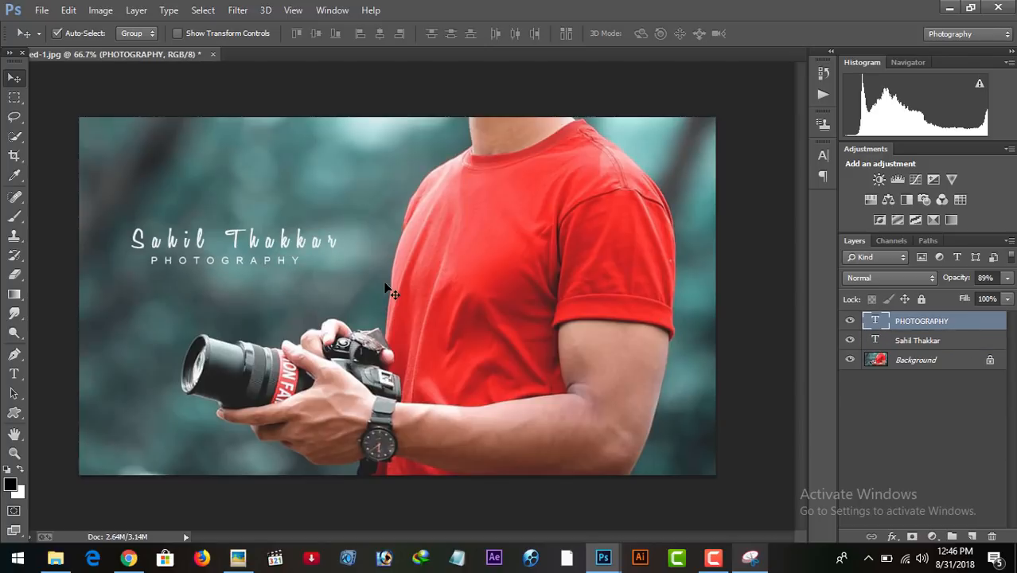
pyautogui.click(901, 347)
# Examine the signature with the background photo hidden and shown, and at a smaller view size.
pyautogui.click(851, 361)
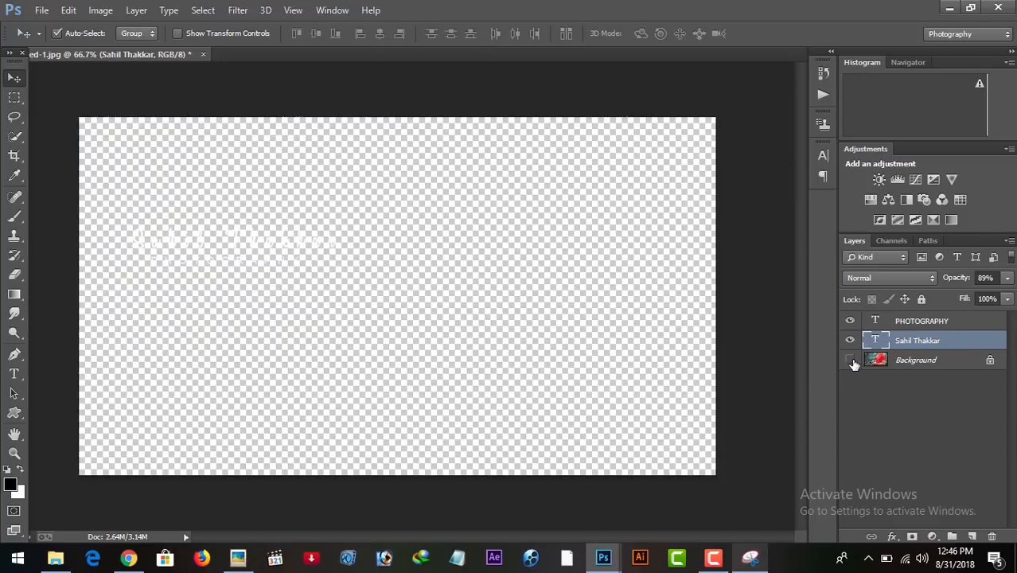
pyautogui.click(850, 360)
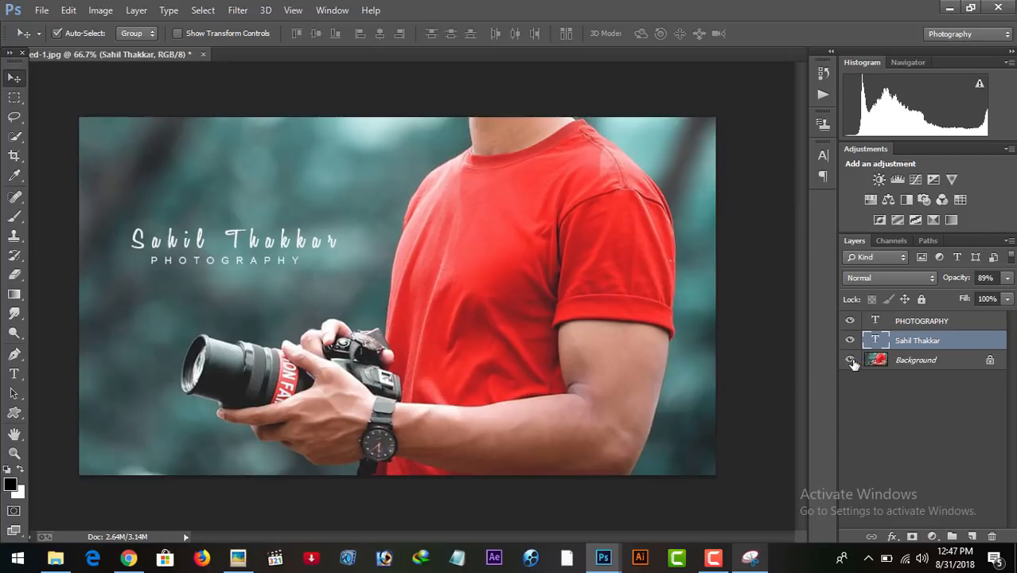
pyautogui.hotkey('ctrl', '-')
pyautogui.hotkey('ctrl', '-')
pyautogui.hotkey('ctrl', '-')
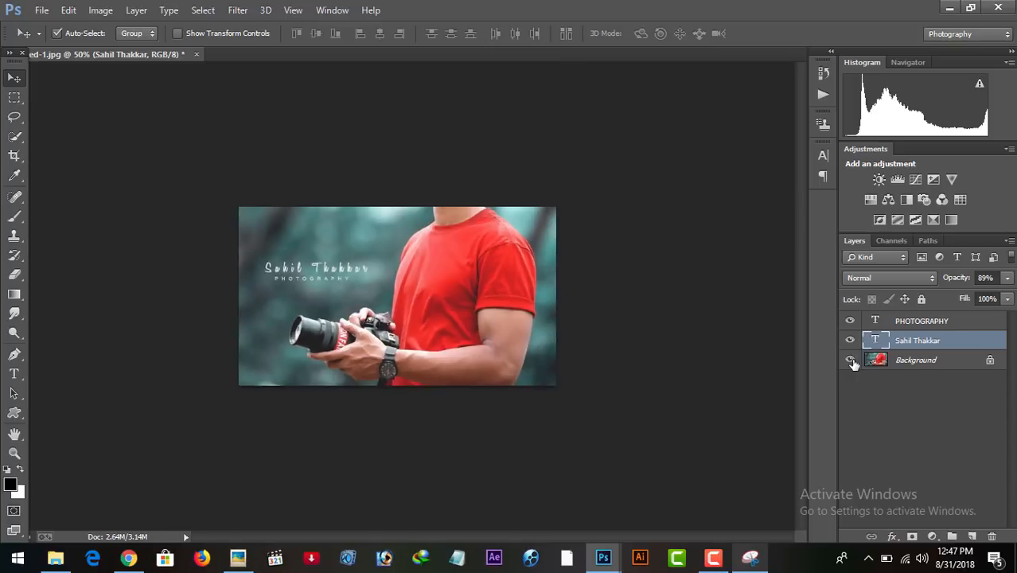
pyautogui.hotkey('ctrl', '+')
pyautogui.hotkey('ctrl', '+')
pyautogui.hotkey('ctrl', '+')
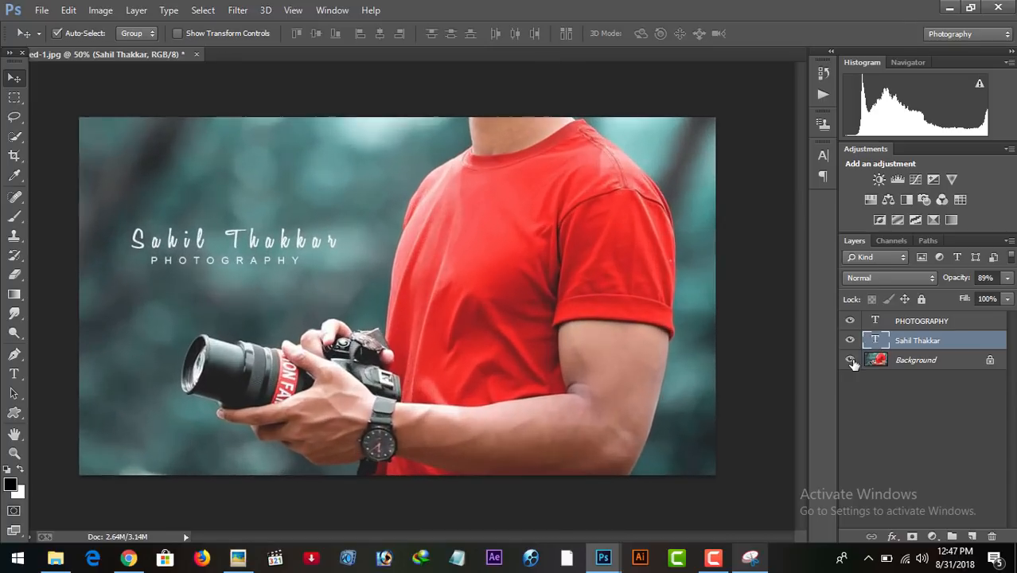
pyautogui.click(850, 361)
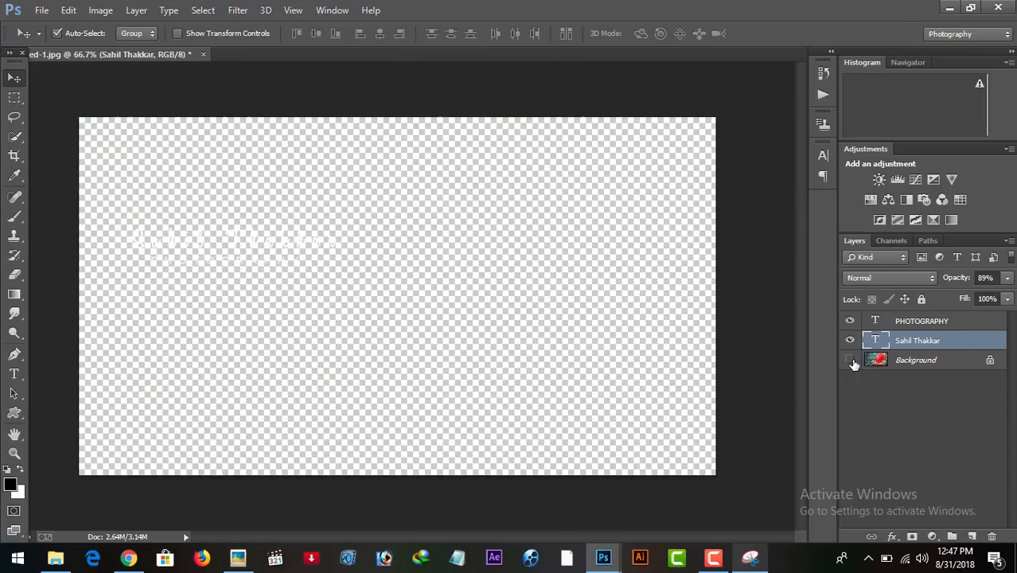
pyautogui.click(850, 360)
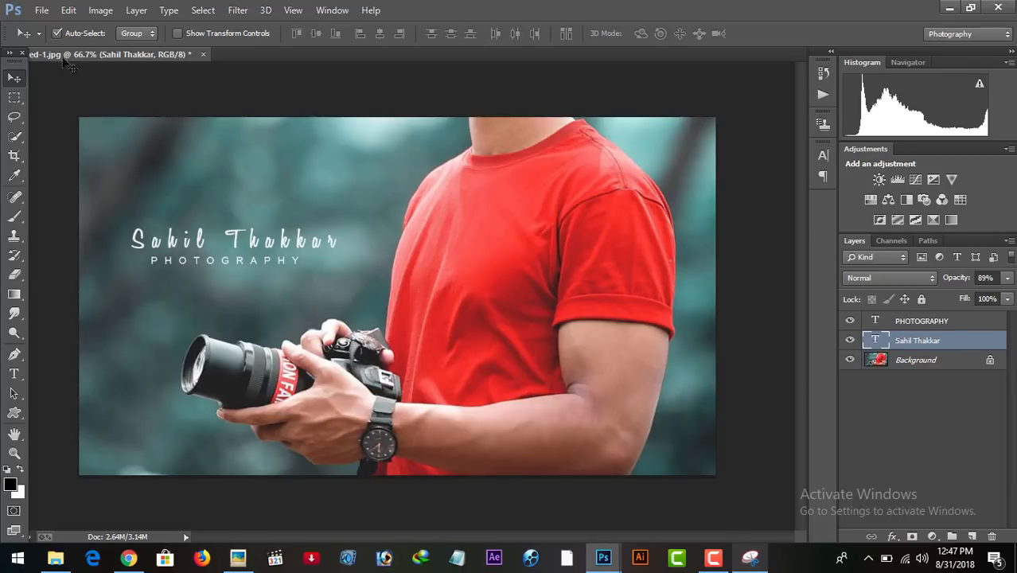
# Open the Natural bg image from the Natural Stylish photo editing folder inside Tutorial.
pyautogui.click(38, 14)
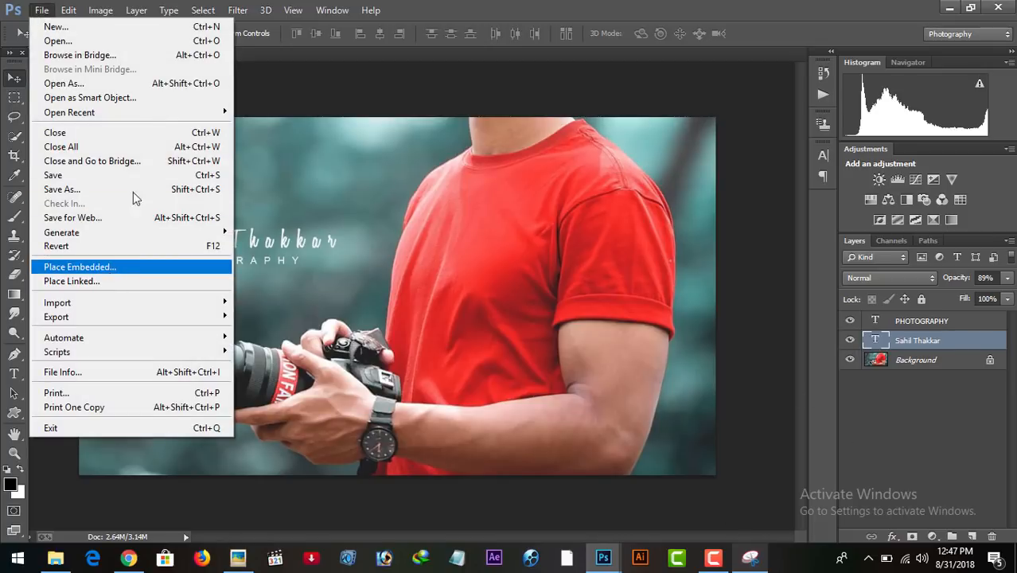
pyautogui.click(102, 41)
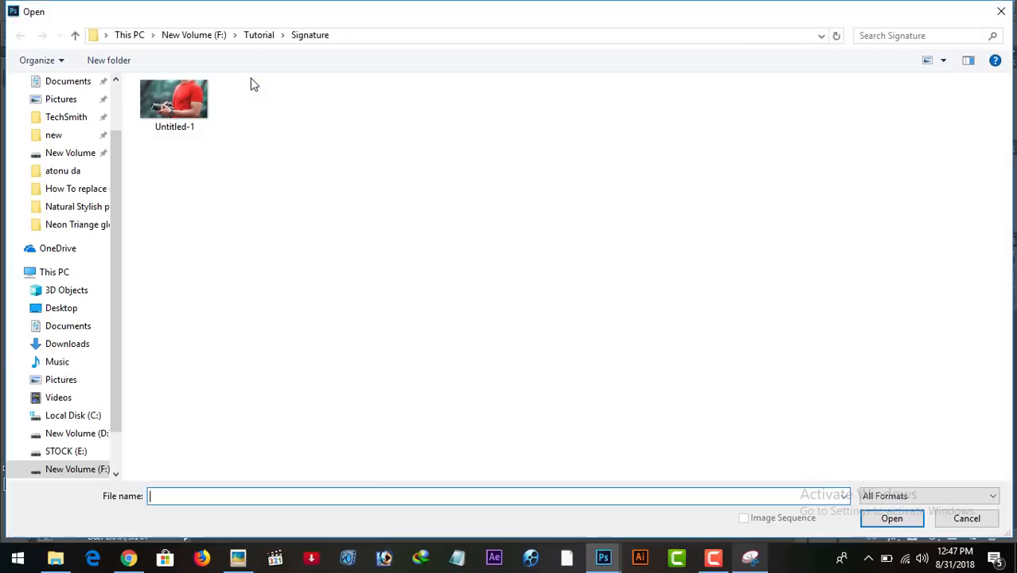
pyautogui.click(260, 37)
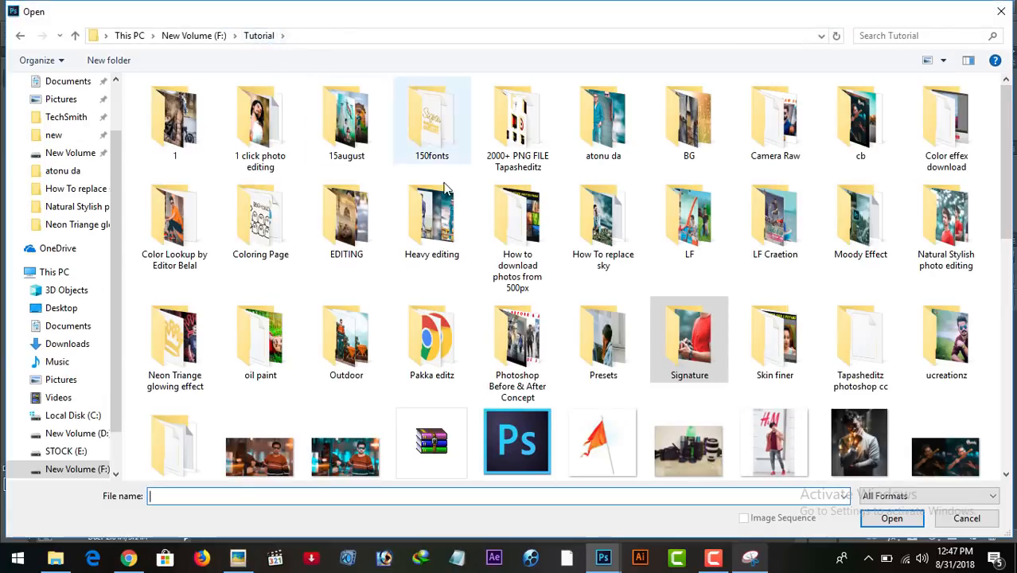
pyautogui.scroll(-2, 907, 191)
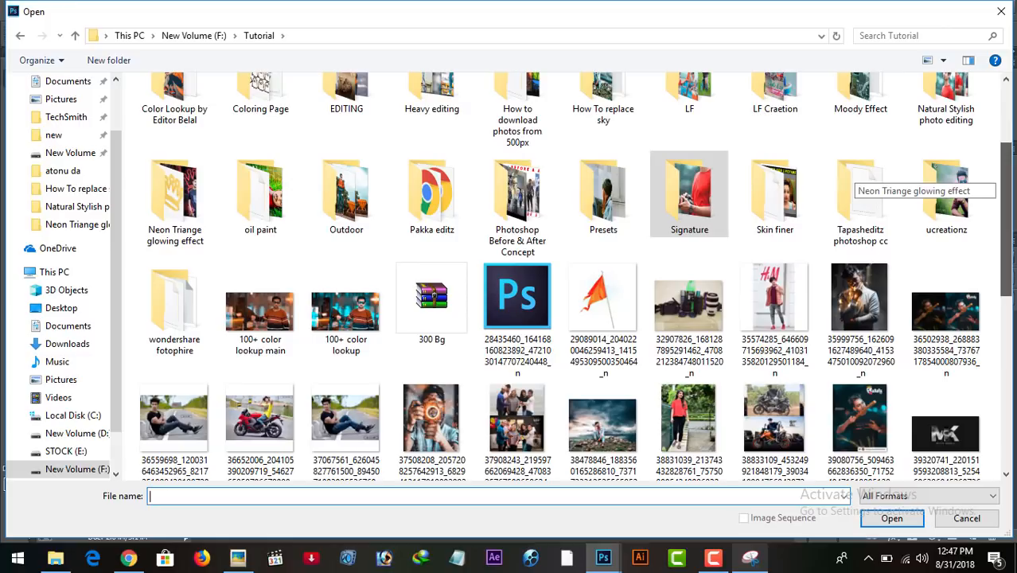
pyautogui.doubleClick(963, 117)
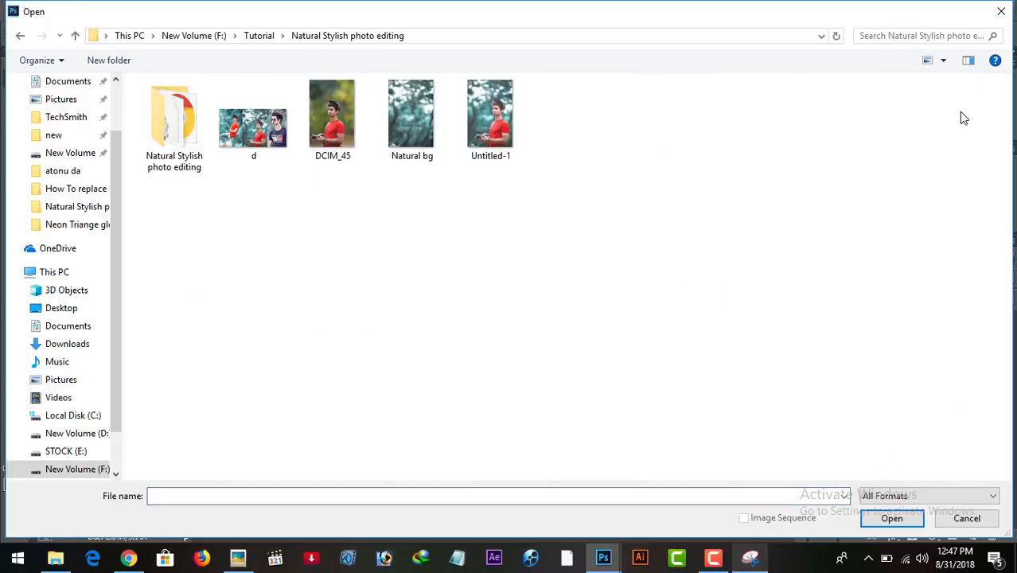
pyautogui.click(420, 140)
pyautogui.click(861, 519)
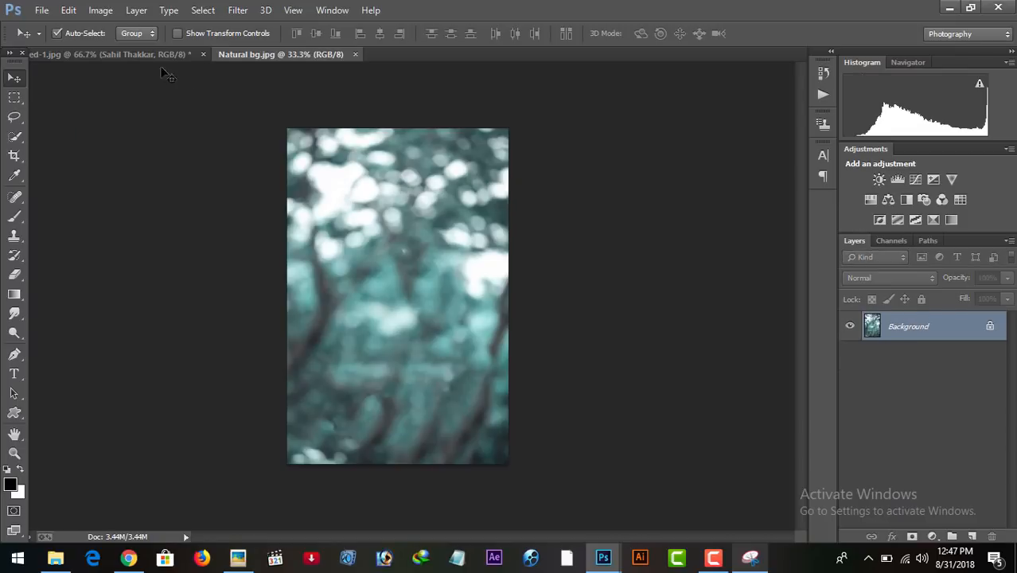
# Back in the signature document, rasterize the name and PHOTOGRAPHY text layers and merge them into one layer.
pyautogui.click(163, 54)
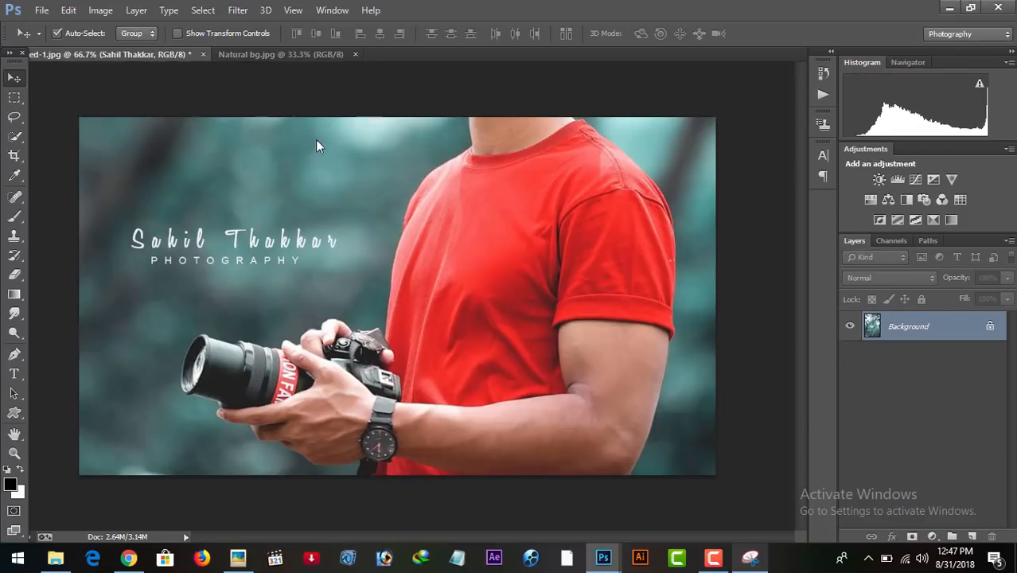
pyautogui.keyDown('ctrl'); pyautogui.click(912, 321); pyautogui.keyUp('ctrl')
pyautogui.rightClick(909, 320)
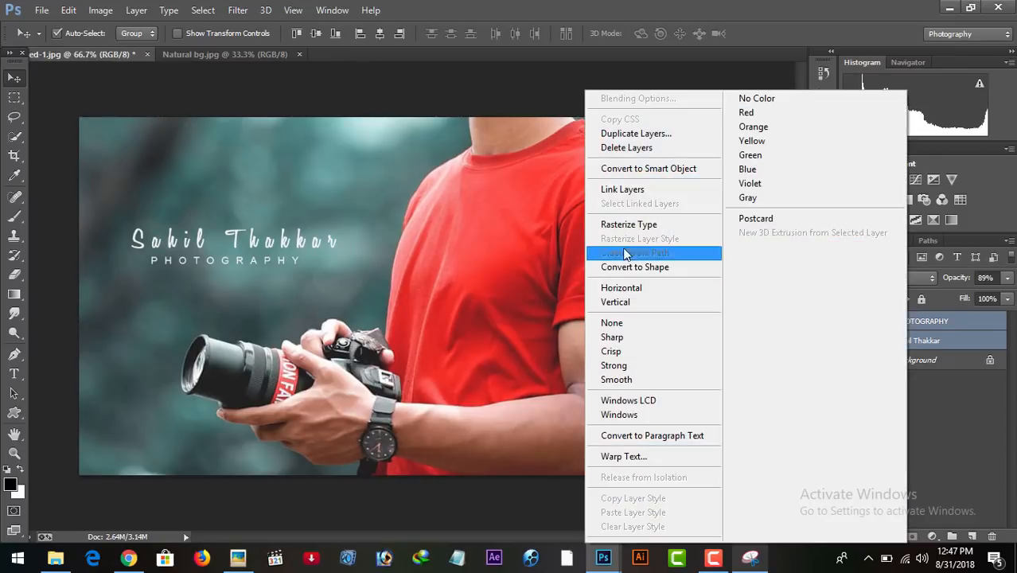
pyautogui.click(629, 224)
pyautogui.rightClick(897, 326)
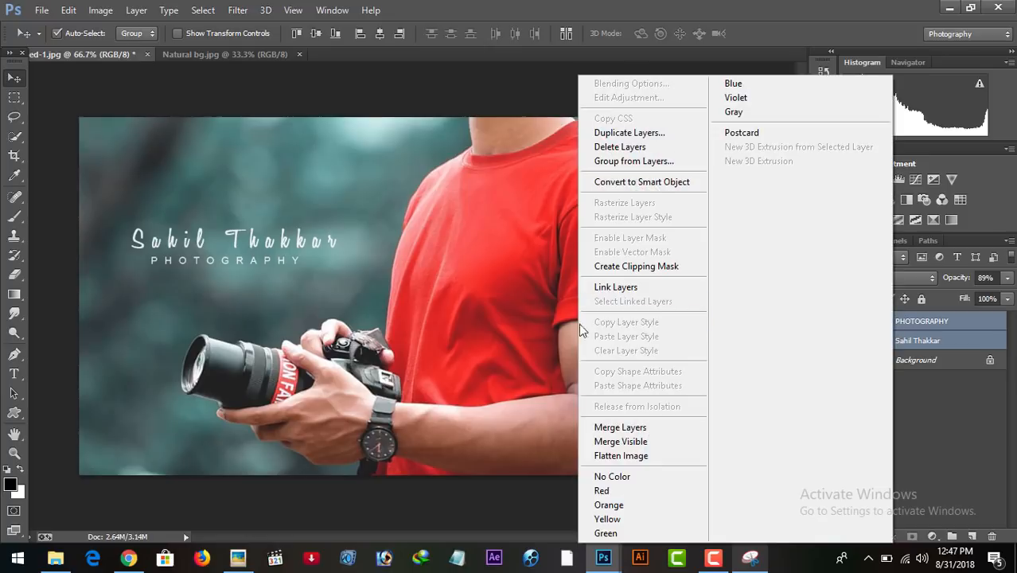
pyautogui.click(625, 426)
# Copy the merged signature layer into the Natural bg document, placing it in the lower part of the image.
pyautogui.moveTo(254, 251); pyautogui.dragTo(412, 369)
pyautogui.hotkey('ctrl', '+')
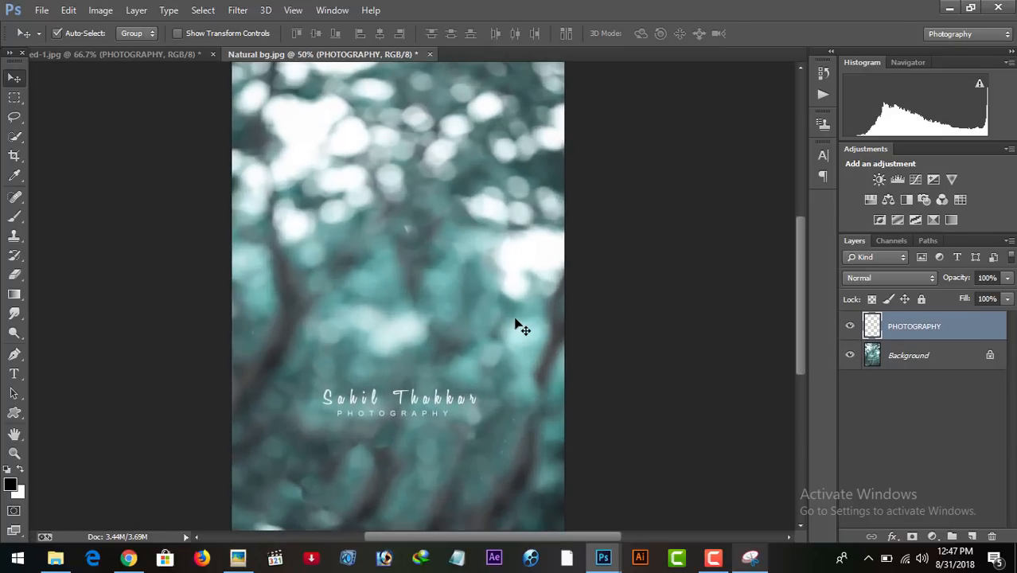
# Enlarge the signature layer to about 145% using transform controls, hide those controls, and nudge the signature slightly up and left.
pyautogui.click(177, 33)
pyautogui.moveTo(488, 385); pyautogui.dragTo(522, 379)
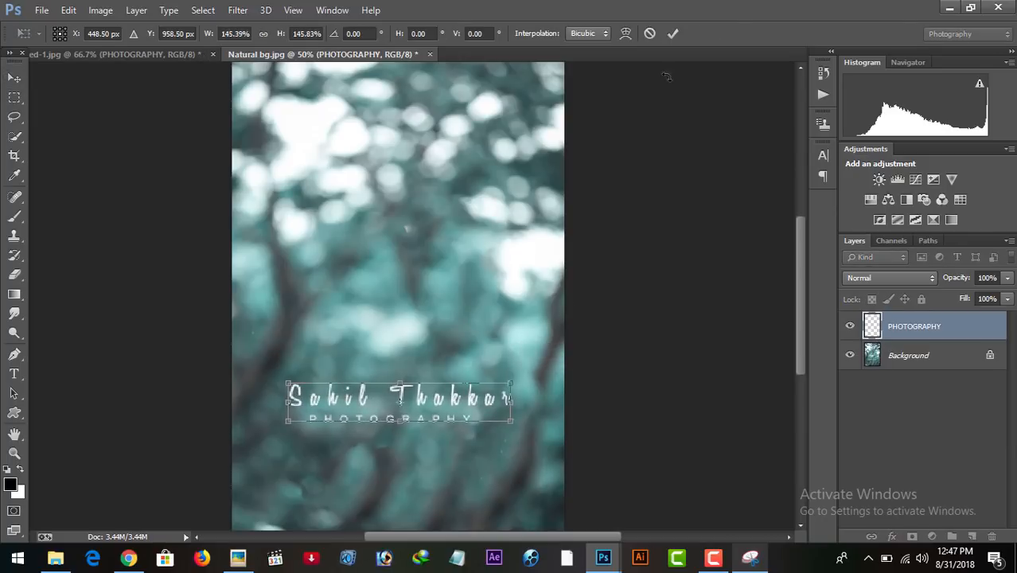
pyautogui.click(673, 33)
pyautogui.click(182, 32)
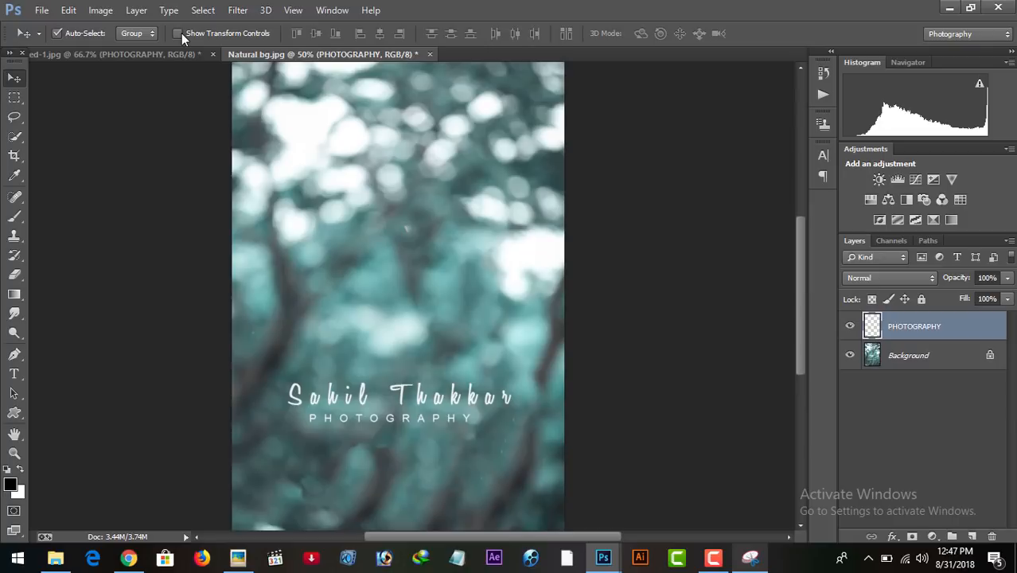
pyautogui.hotkey('ctrl', '-')
pyautogui.hotkey('ctrl', '-')
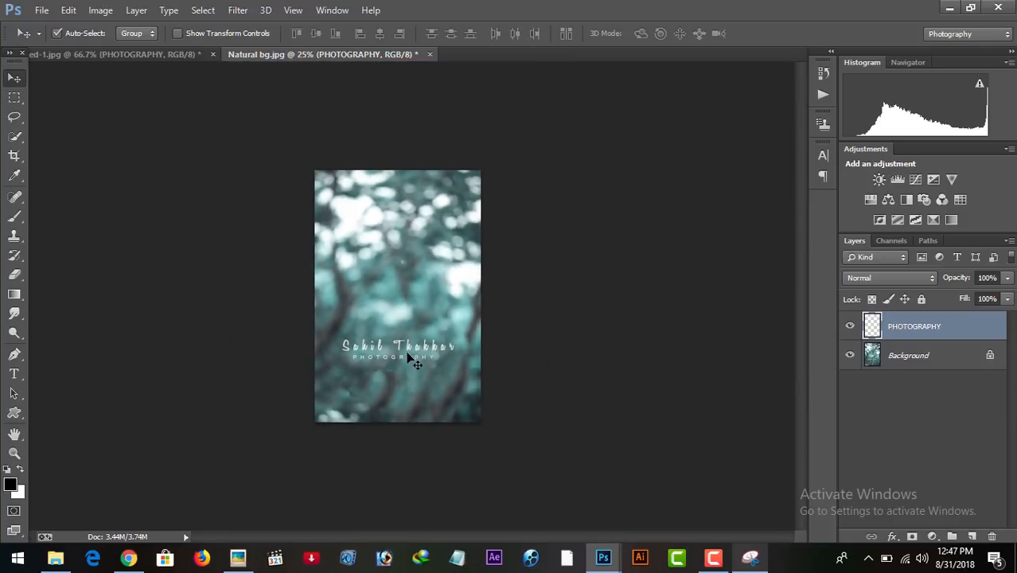
pyautogui.click(407, 352)
pyautogui.moveTo(397, 340); pyautogui.dragTo(394, 339)
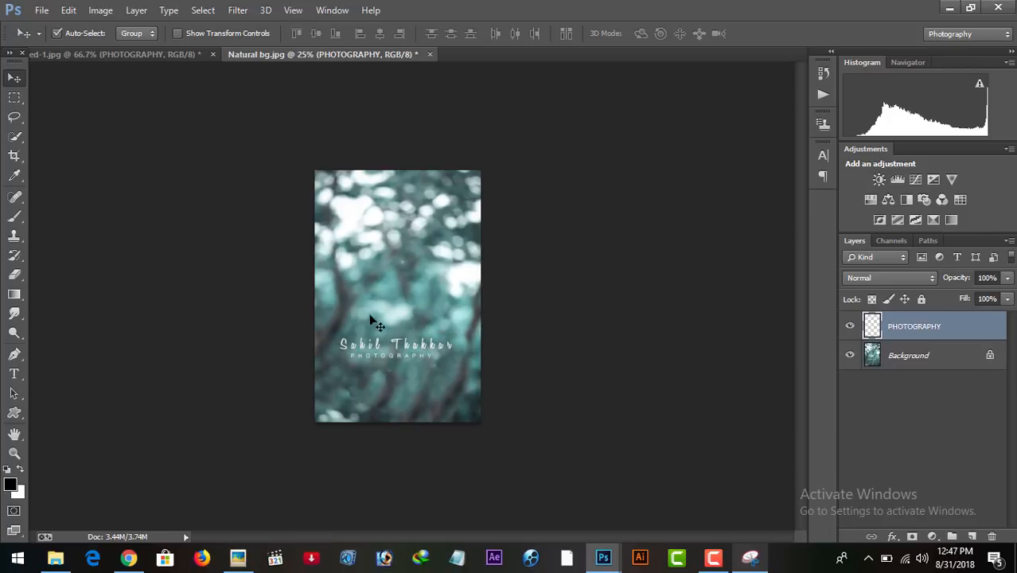
# Apply a Hue/Saturation adjustment to the signature layer with Saturation +100 and Lightness +100.
pyautogui.click(101, 11)
pyautogui.moveTo(131, 48)
pyautogui.click(322, 128)
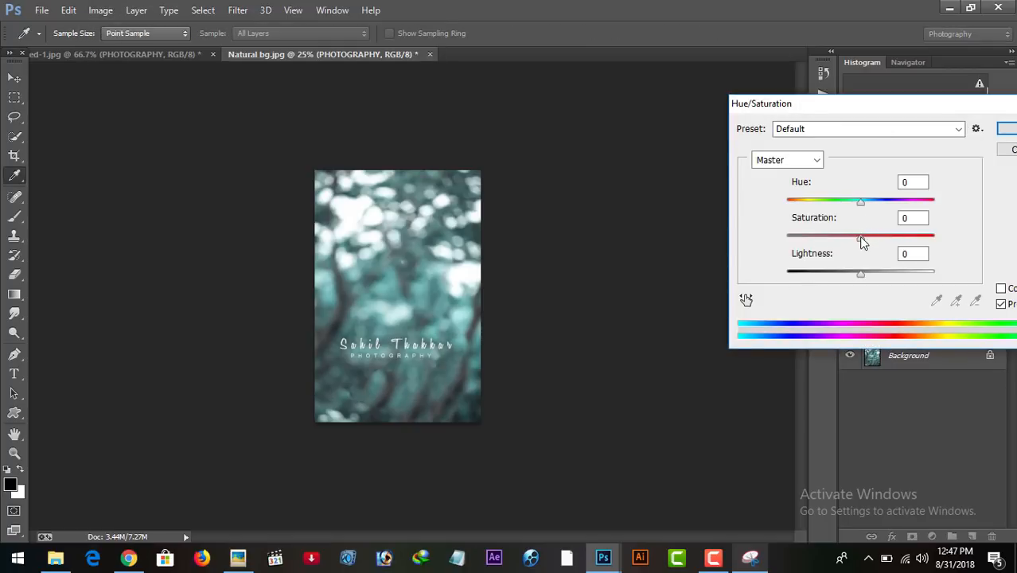
pyautogui.moveTo(860, 237); pyautogui.dragTo(959, 236)
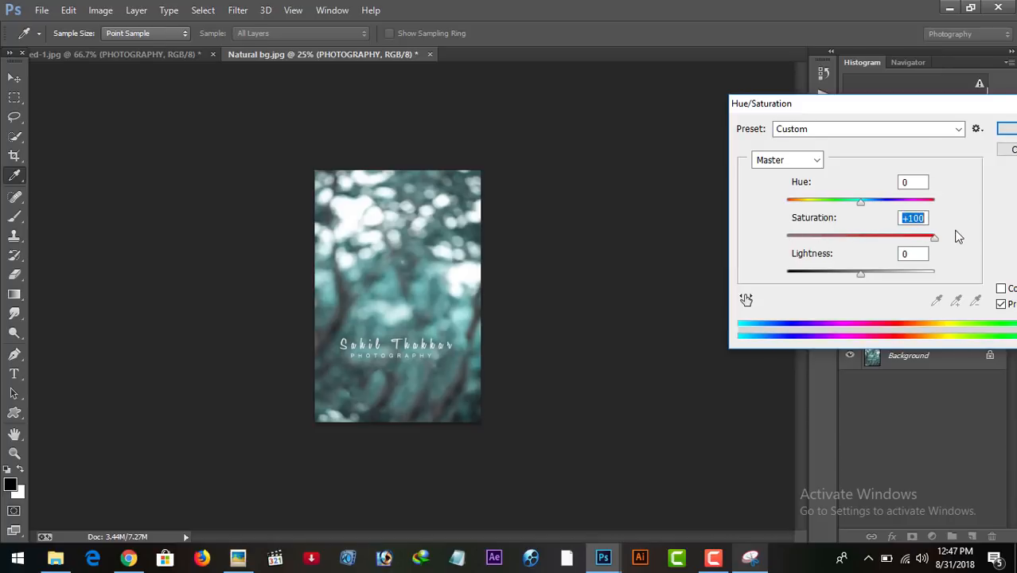
pyautogui.moveTo(861, 276); pyautogui.dragTo(748, 262)
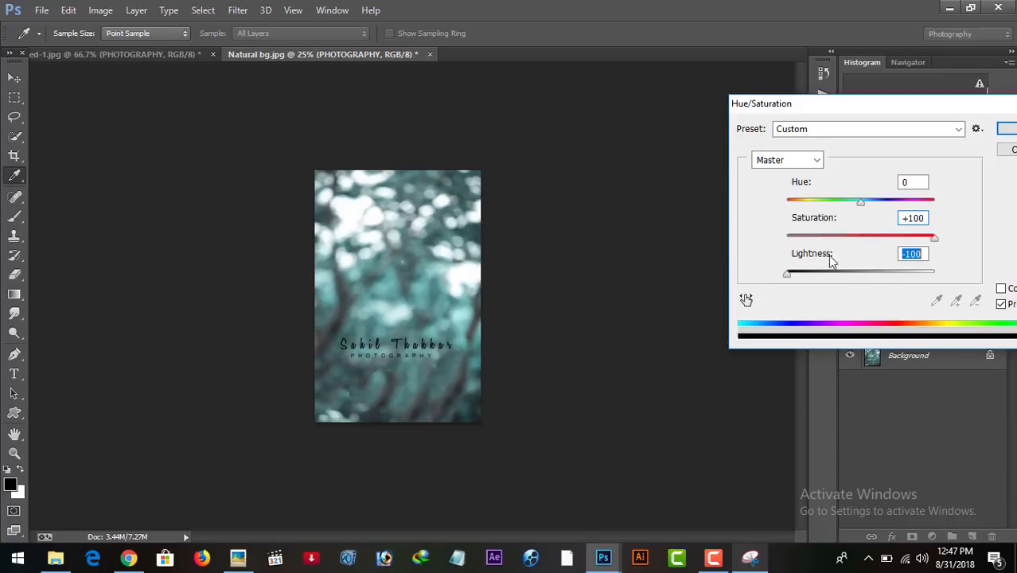
pyautogui.write('100')
pyautogui.click(1010, 129)
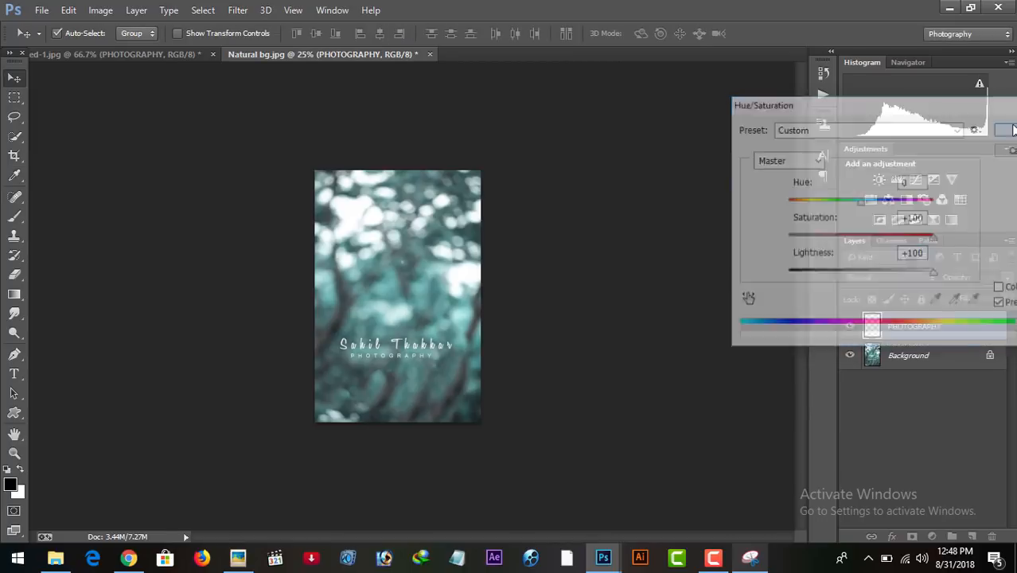
# Move the signature slightly higher on the photo, keeping it horizontally near the centre.
pyautogui.hotkey('ctrl', '=')
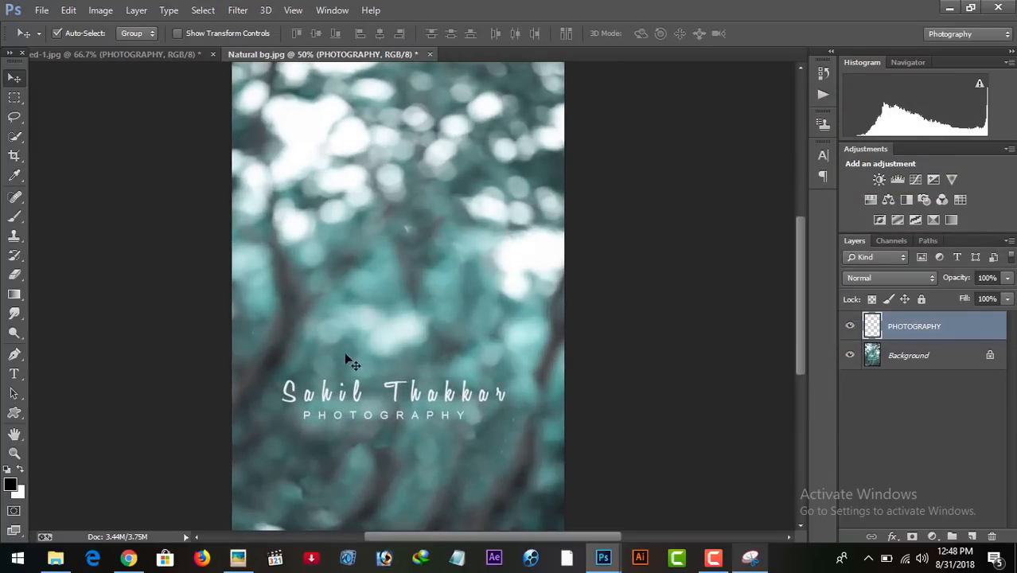
pyautogui.moveTo(413, 396); pyautogui.dragTo(416, 370)
pyautogui.hotkey('ctrl', '-')
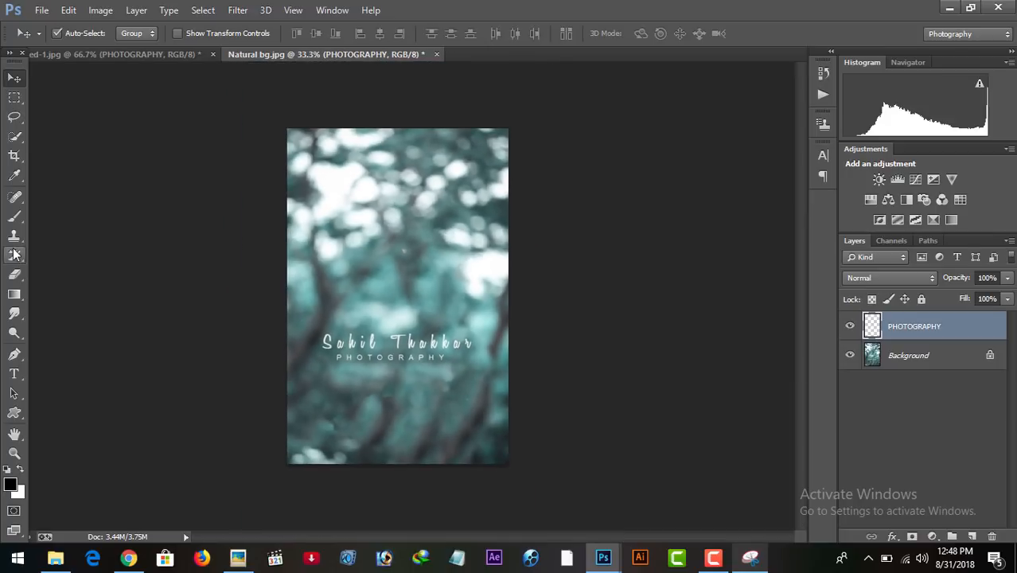